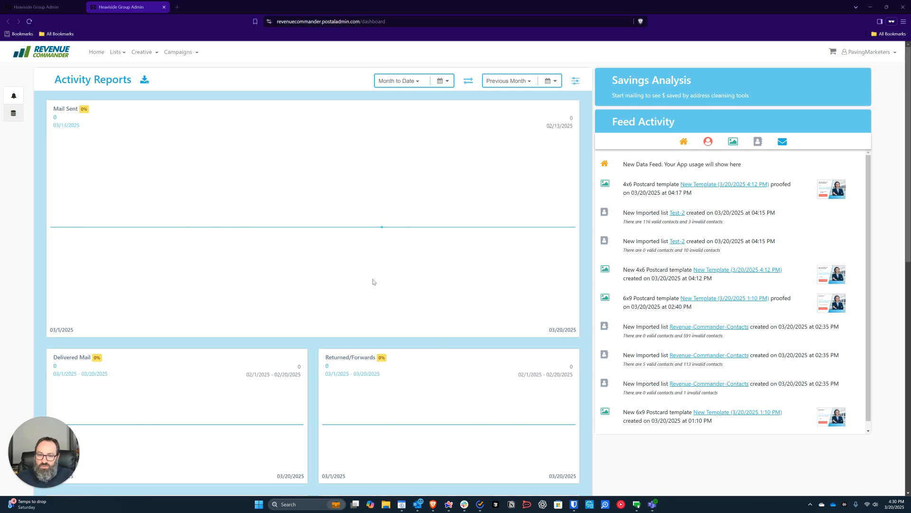
# - Look over the activity report charts on the dashboard, down to the Media chart
pyautogui.scroll(-6, 387, 303)
pyautogui.scroll(-4, 387, 303)
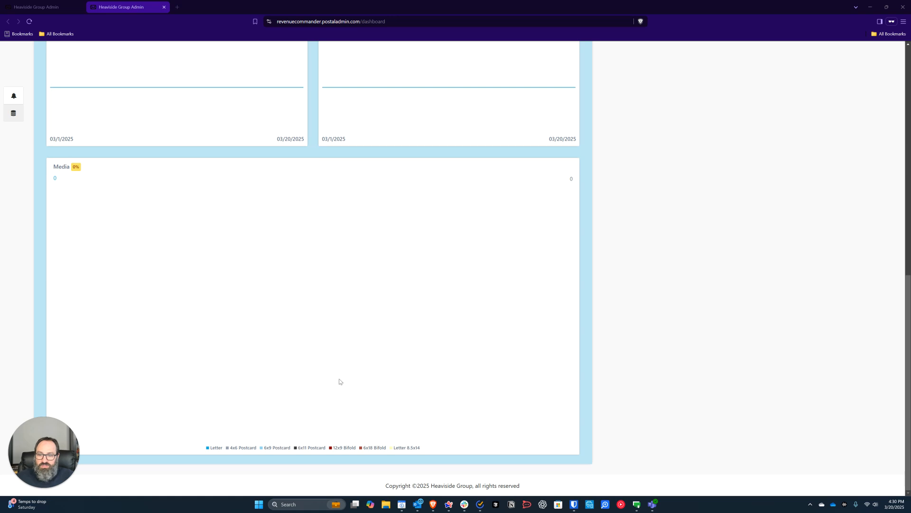
pyautogui.scroll(10, 442, 395)
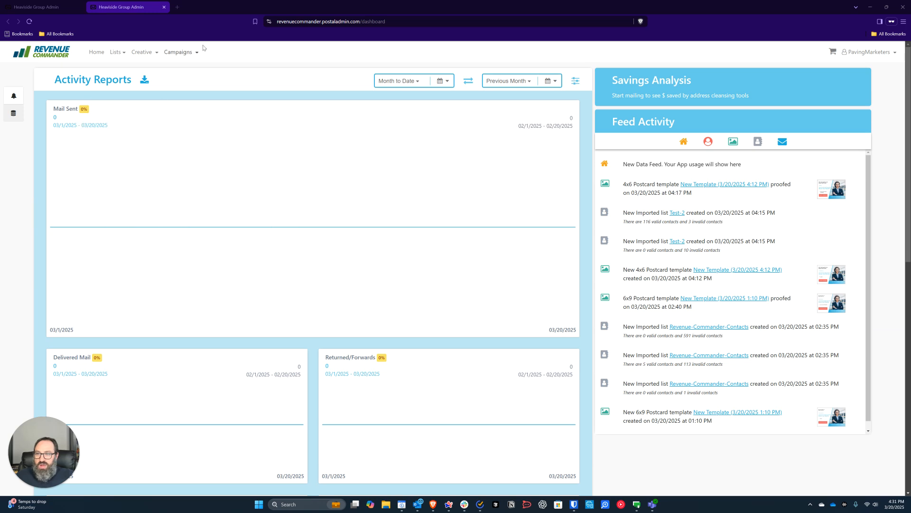
pyautogui.click(180, 53)
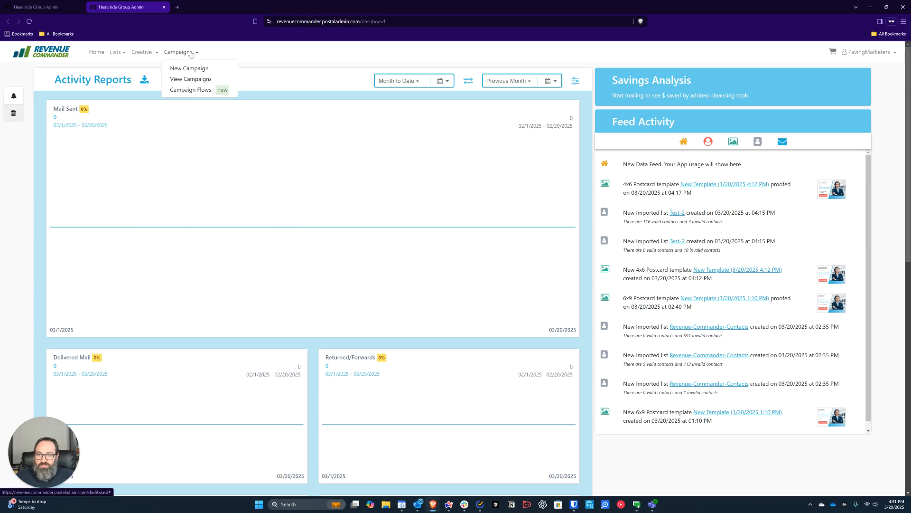
pyautogui.click(144, 52)
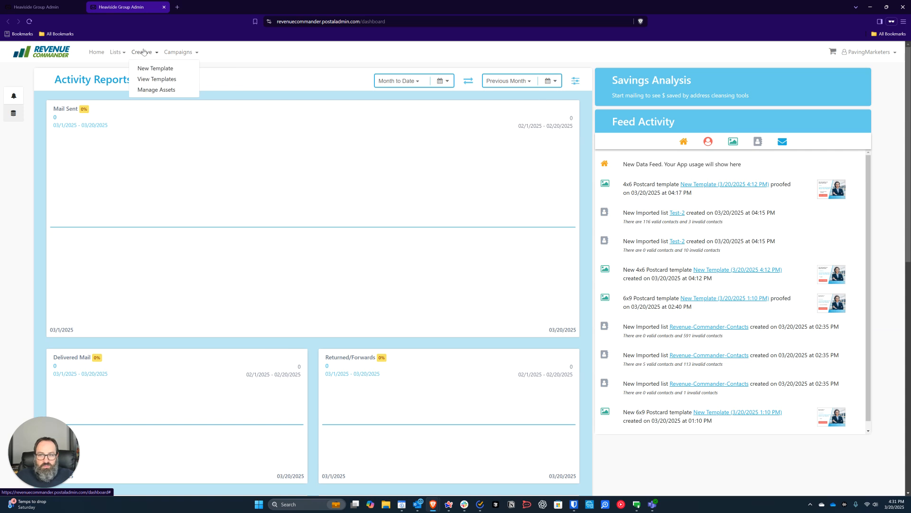
pyautogui.click(112, 51)
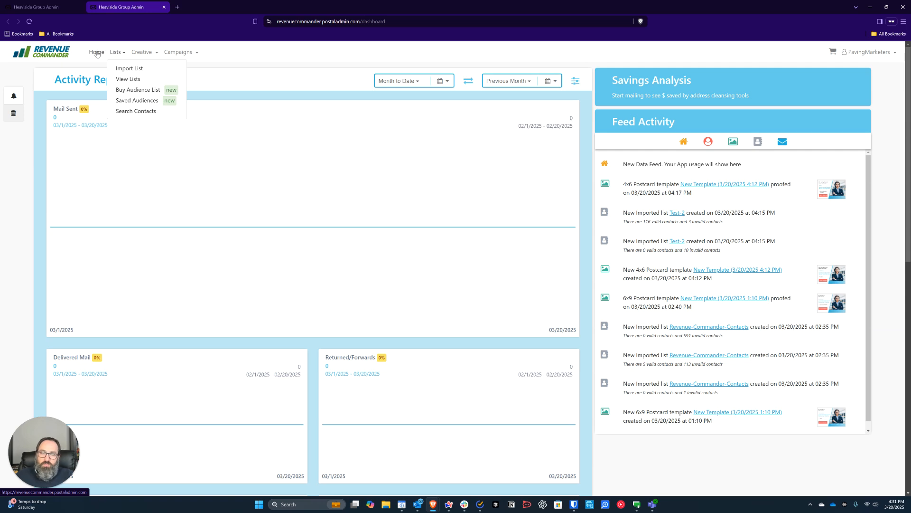
pyautogui.click(217, 152)
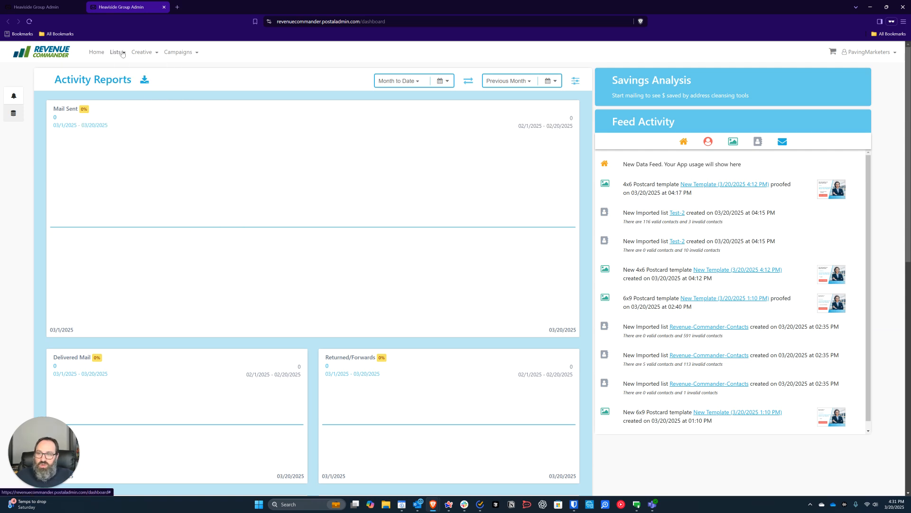
# - View the saved templates, and open the prebuilt template gallery for a new template
pyautogui.click(142, 53)
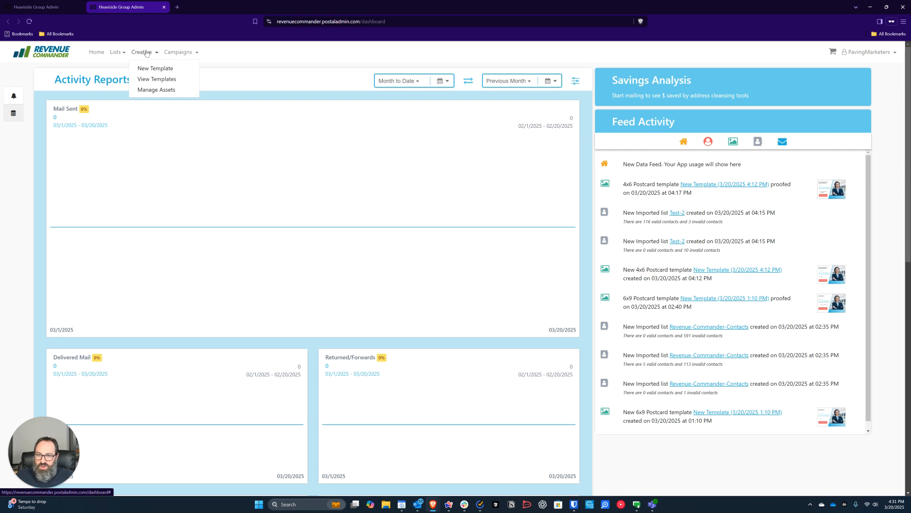
pyautogui.click(143, 79)
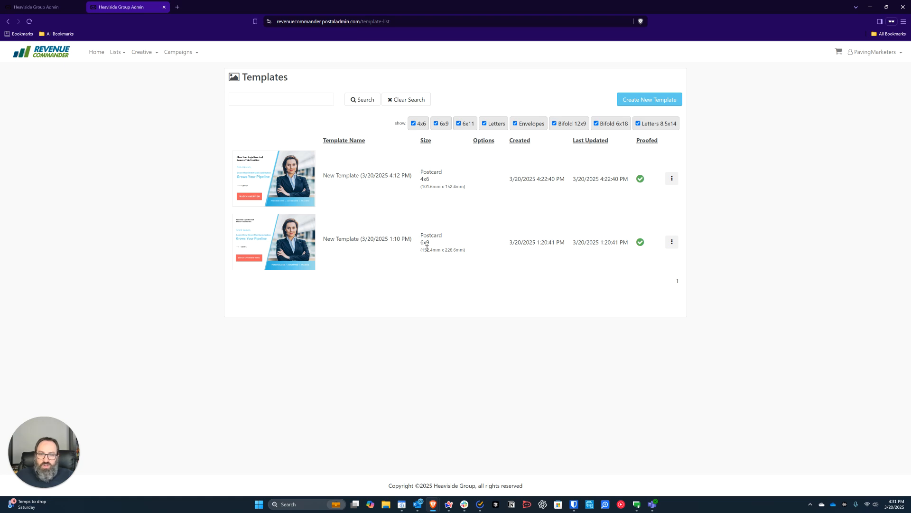
pyautogui.click(135, 53)
pyautogui.click(135, 67)
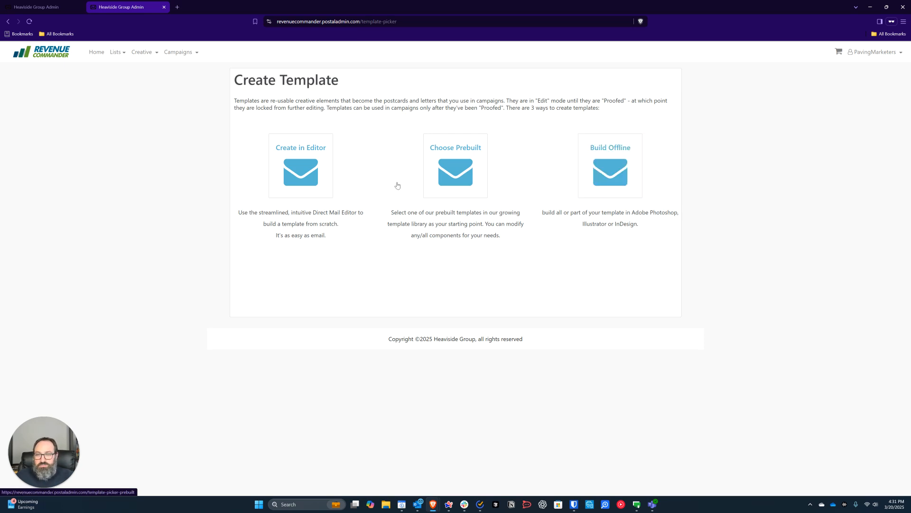
pyautogui.click(438, 181)
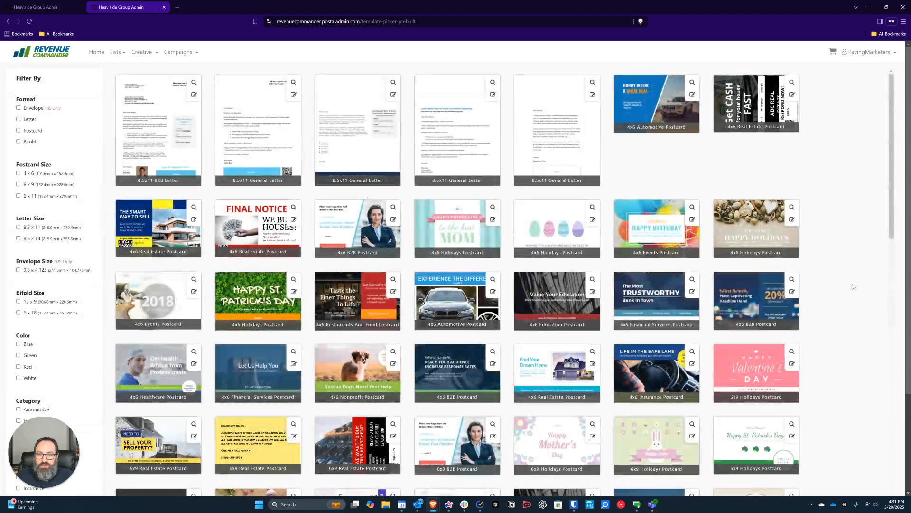
# - Browse the prebuilt template designs and the available filter options
pyautogui.scroll(-10, 587, 270)
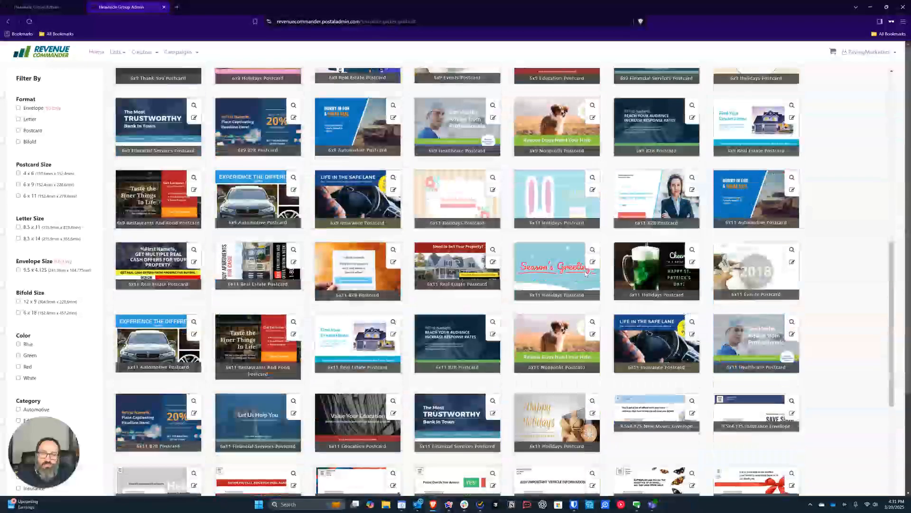
pyautogui.scroll(-6, 578, 269)
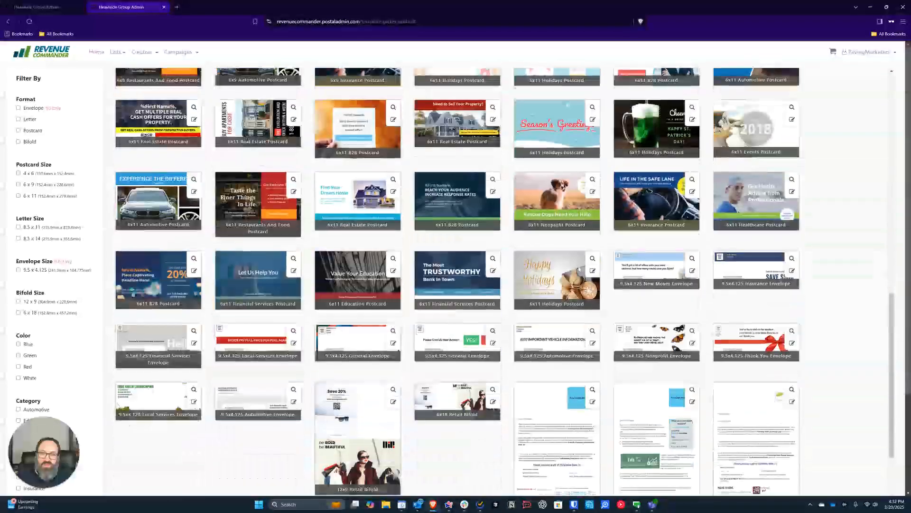
pyautogui.scroll(15, 467, 277)
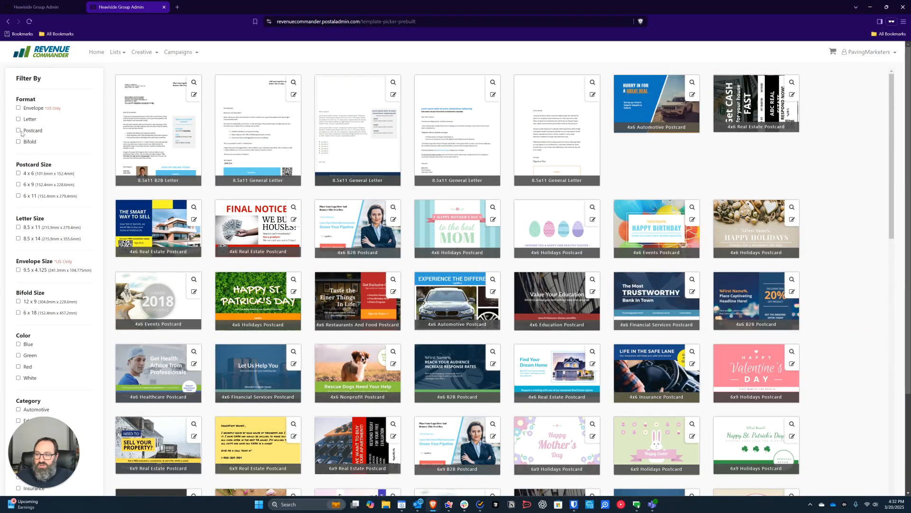
pyautogui.scroll(-2, 81, 189)
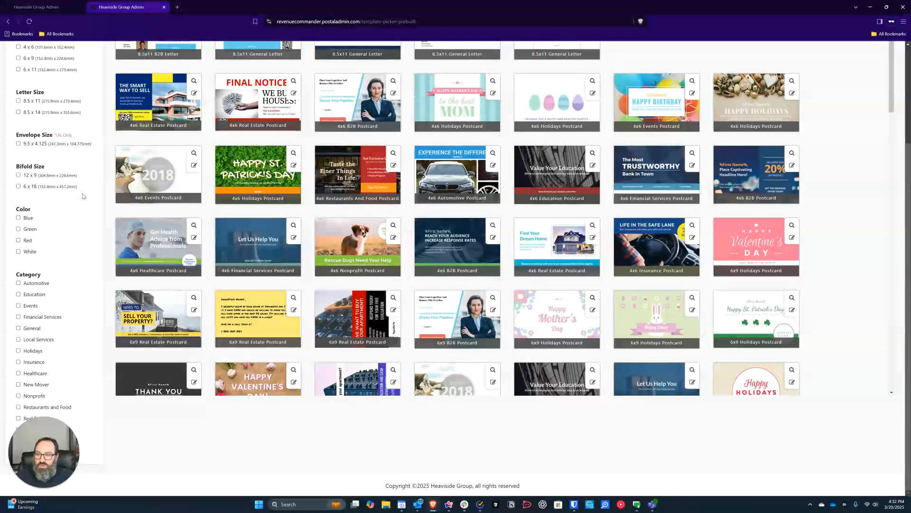
pyautogui.scroll(1, 455, 270)
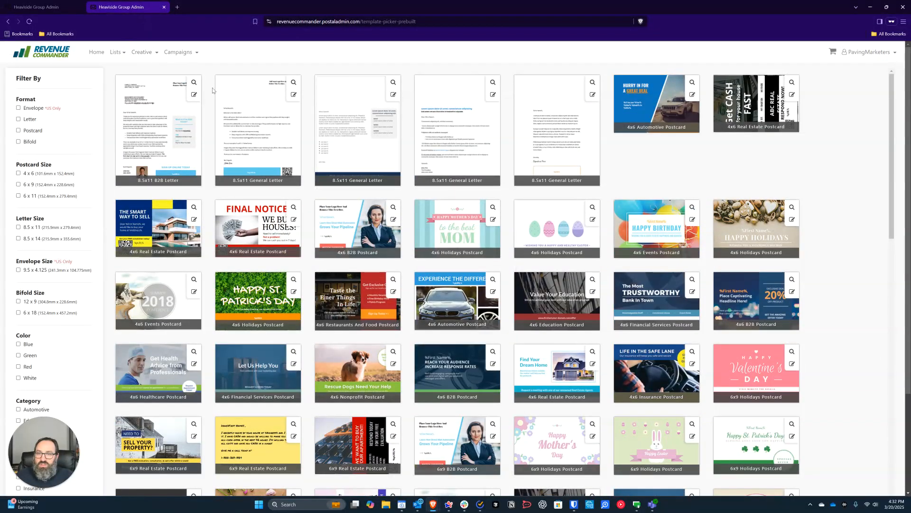
pyautogui.click(144, 55)
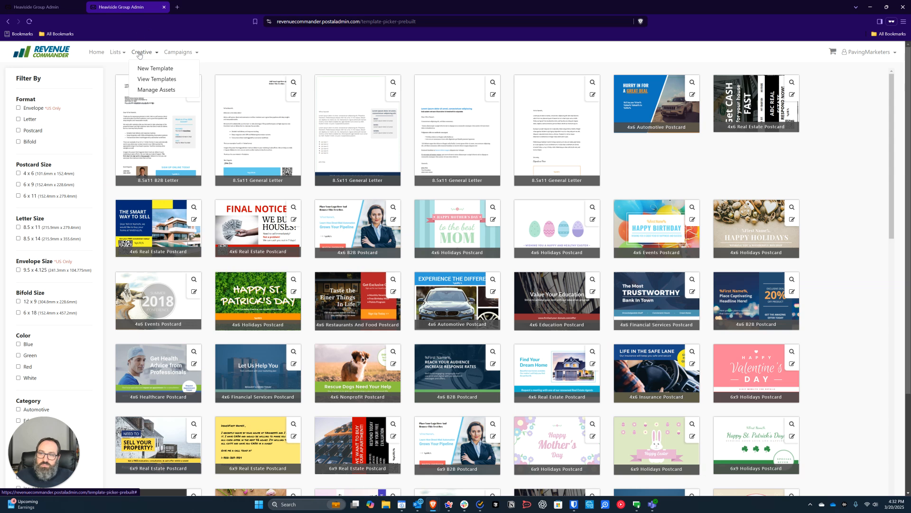
pyautogui.click(216, 55)
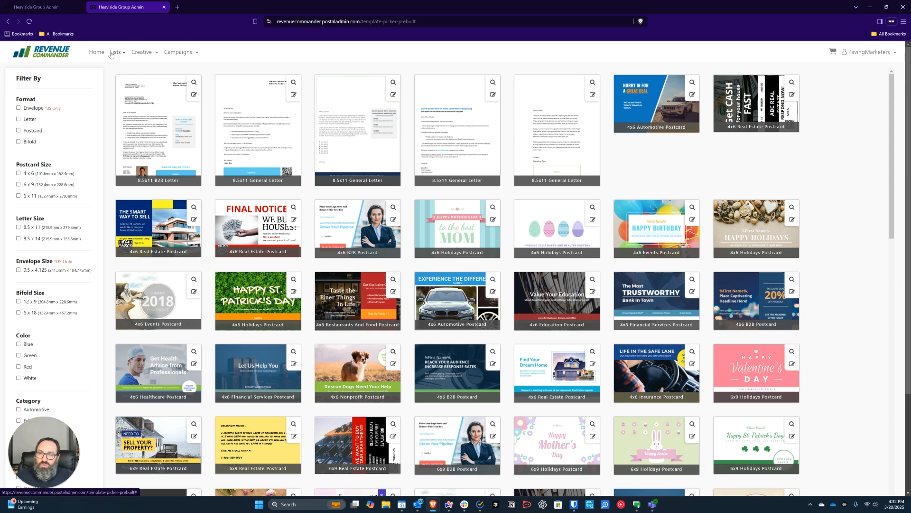
# - Start a Postal Connector contact list import named Test with Postal Connector as the integration
pyautogui.click(117, 54)
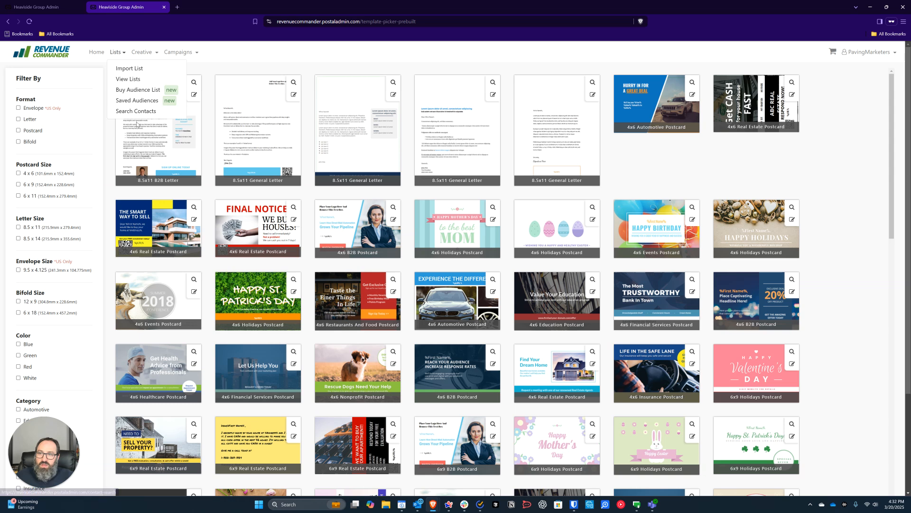
pyautogui.click(129, 69)
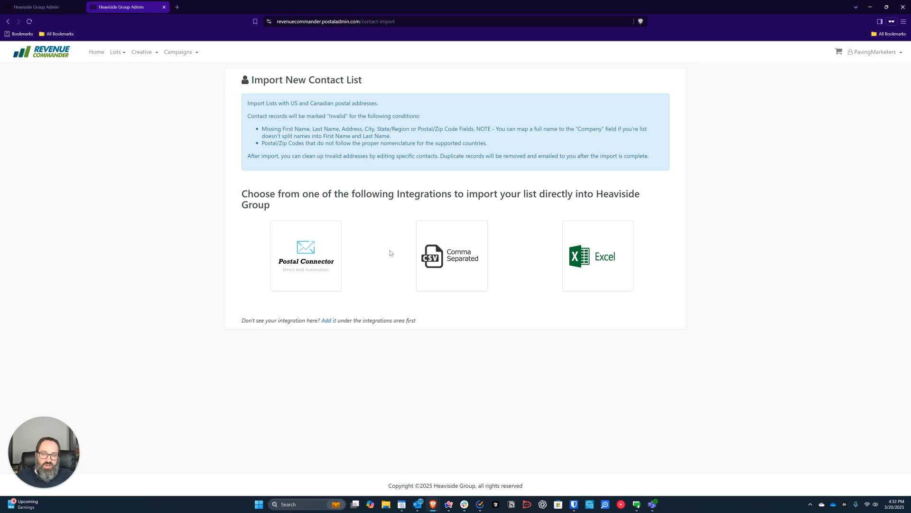
pyautogui.click(305, 254)
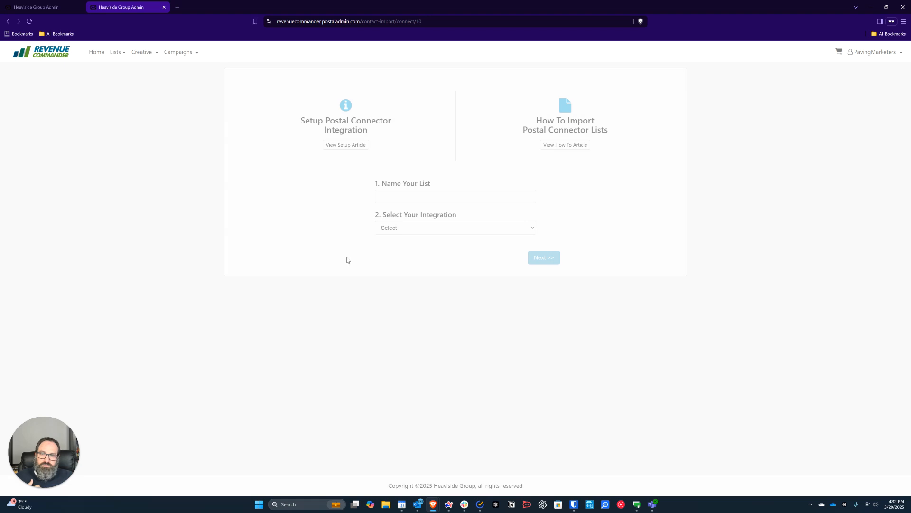
pyautogui.click(412, 197)
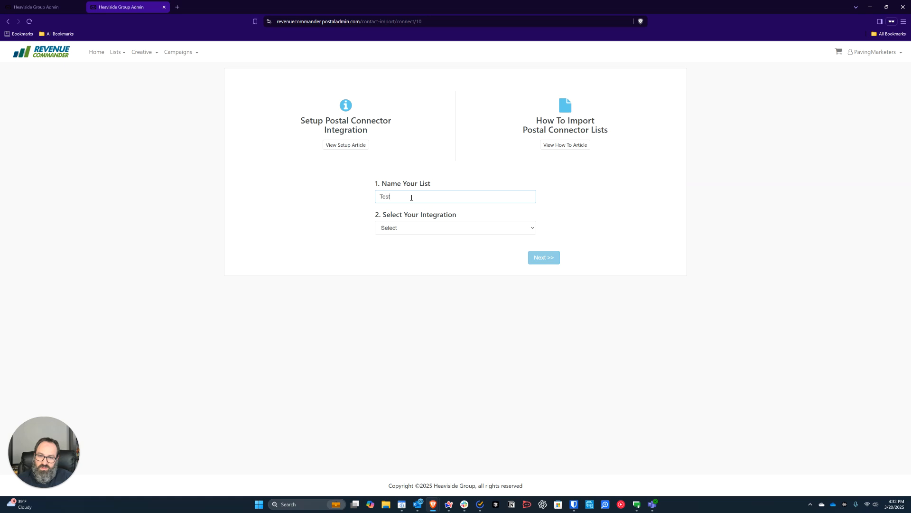
pyautogui.click(460, 229)
pyautogui.click(437, 250)
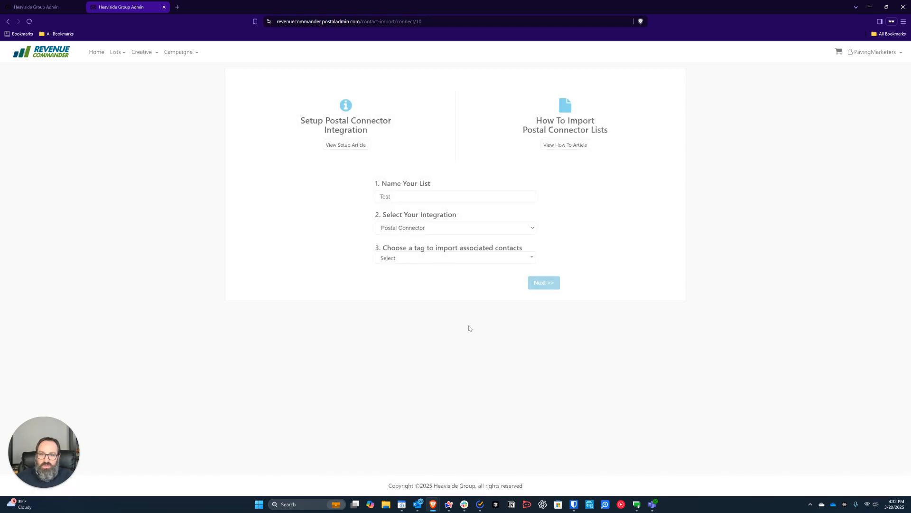
# - Look through the tags offered for importing associated contacts without selecting one
pyautogui.click(432, 258)
pyautogui.scroll(-10, 464, 302)
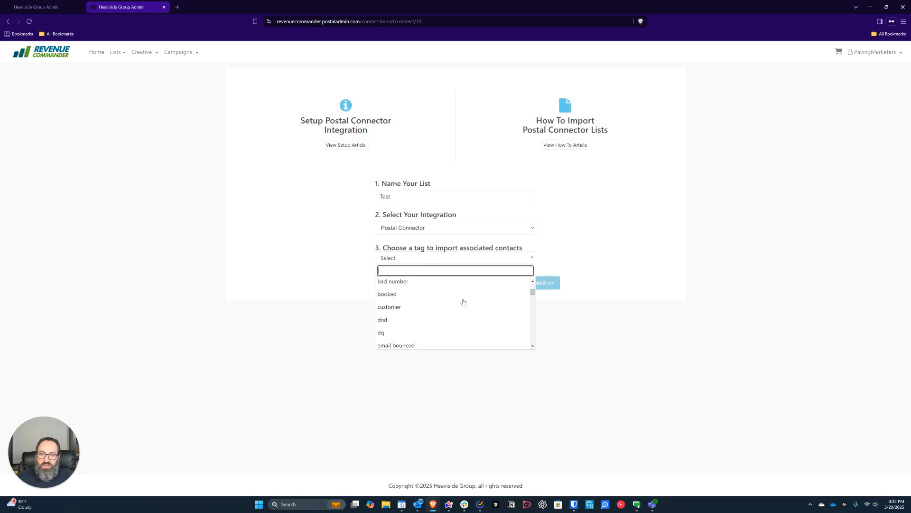
pyautogui.scroll(-10, 463, 302)
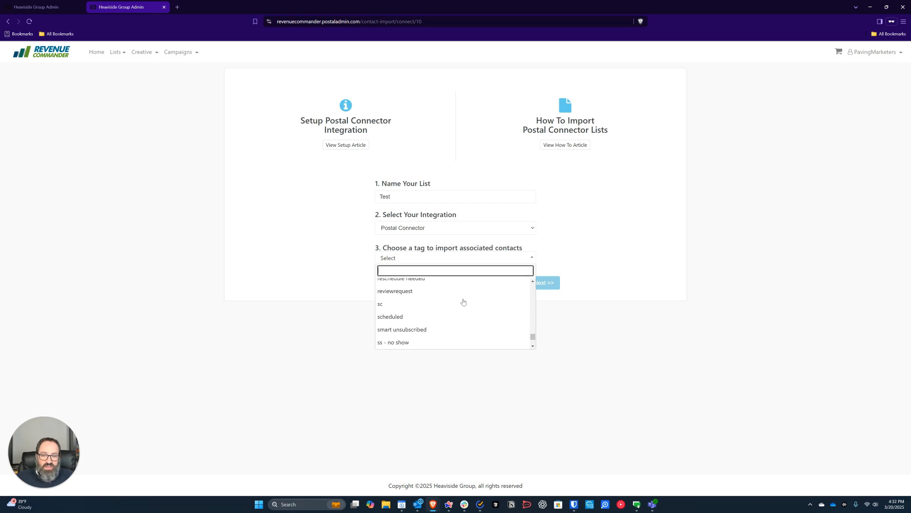
pyautogui.scroll(10, 464, 302)
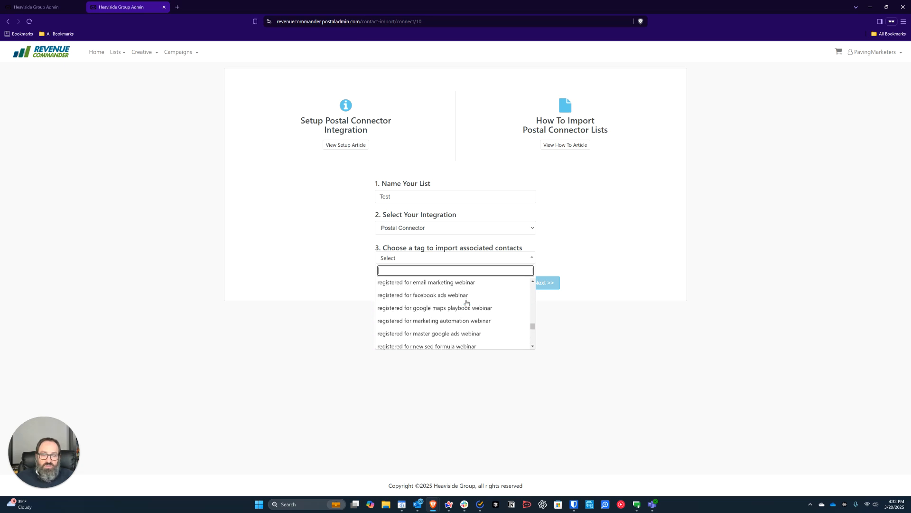
pyautogui.click(296, 367)
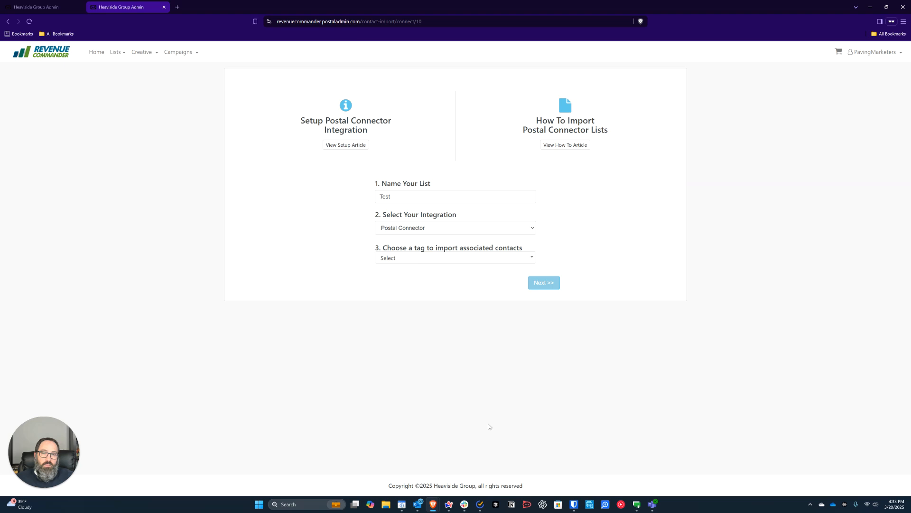
pyautogui.click(185, 55)
pyautogui.click(384, 431)
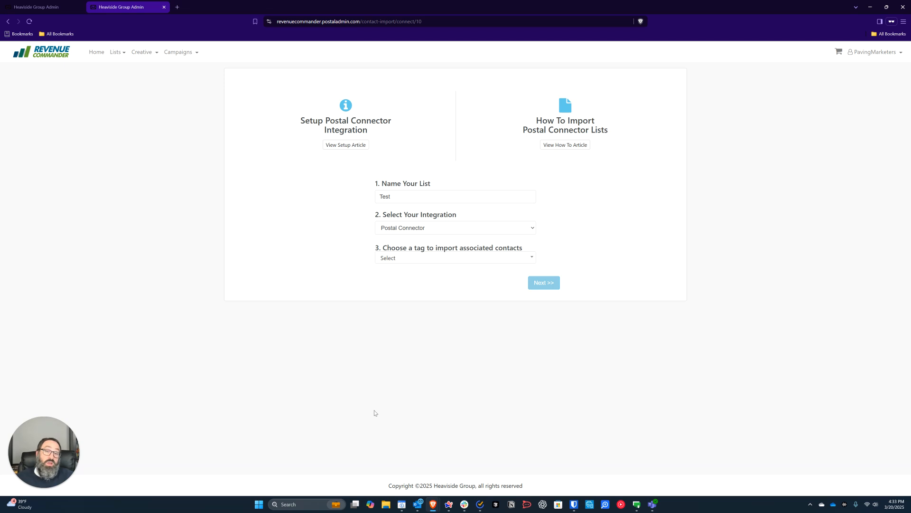
# - Create a new purchased audience list and start building it from the Consumer data source
pyautogui.click(115, 53)
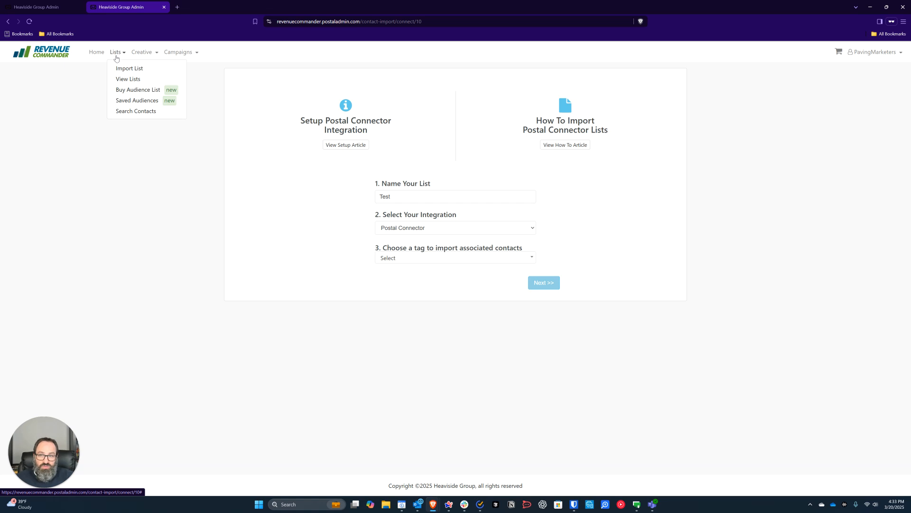
pyautogui.click(127, 90)
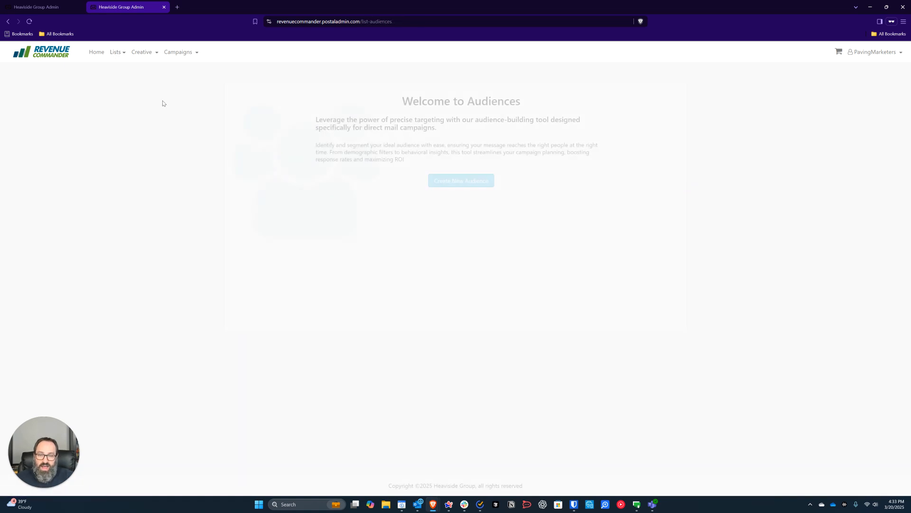
pyautogui.click(460, 185)
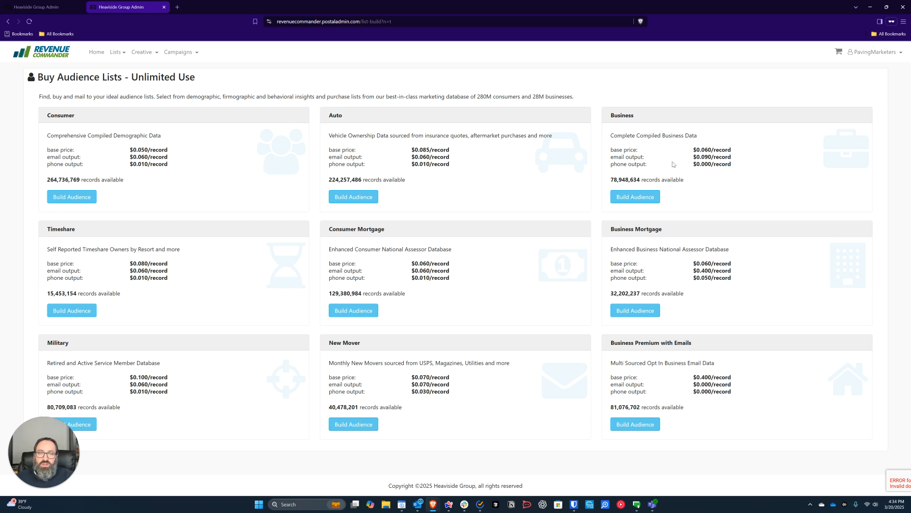
pyautogui.click(70, 197)
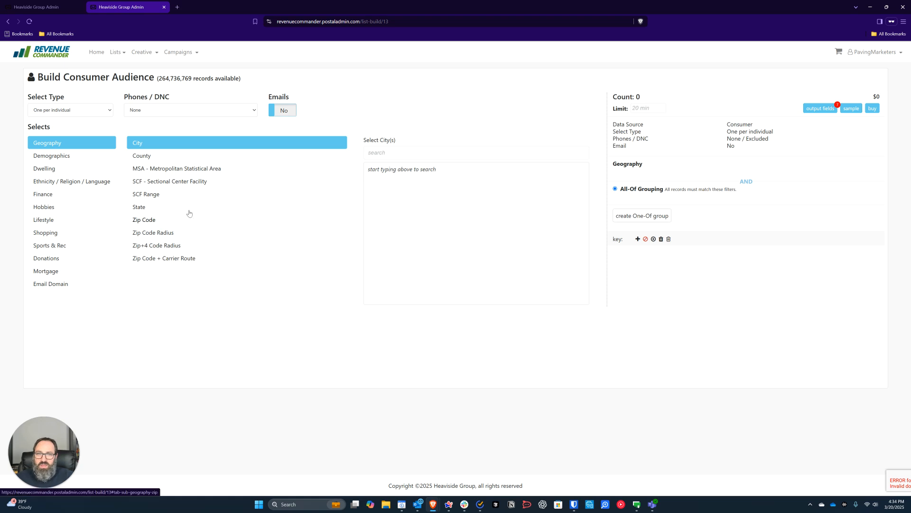
# - Set the consumer audience's select type to One per household and check the Phones / DNC options
pyautogui.click(93, 110)
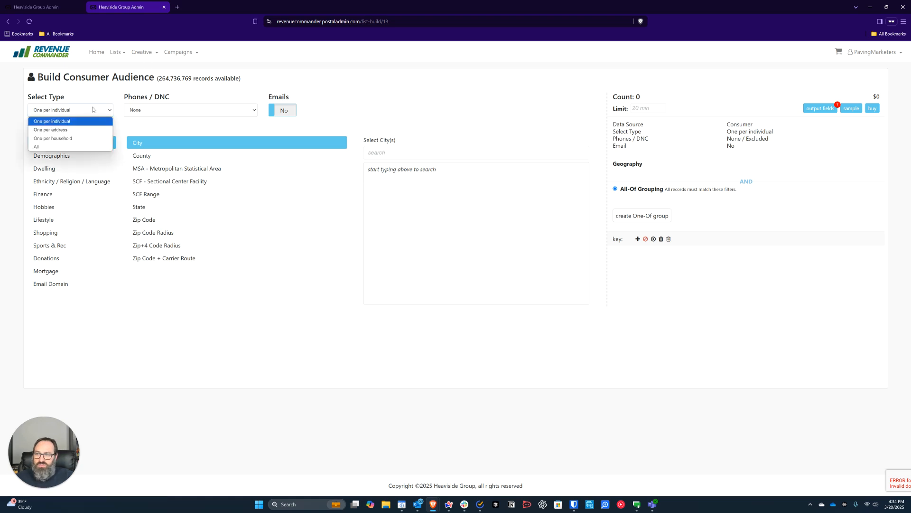
pyautogui.click(62, 141)
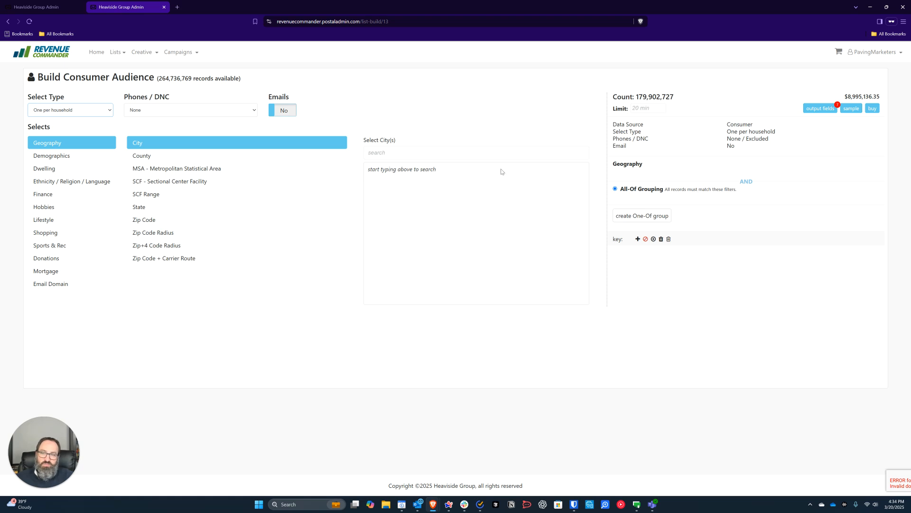
pyautogui.click(159, 114)
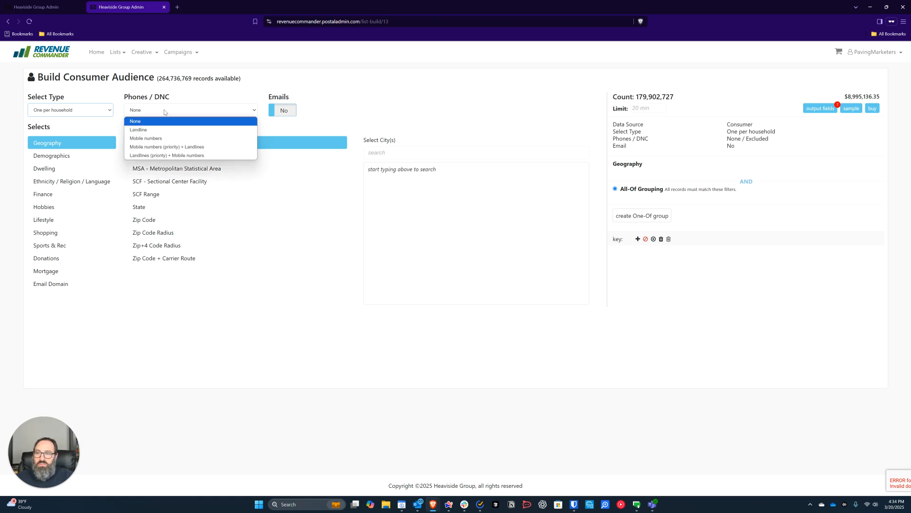
pyautogui.click(193, 97)
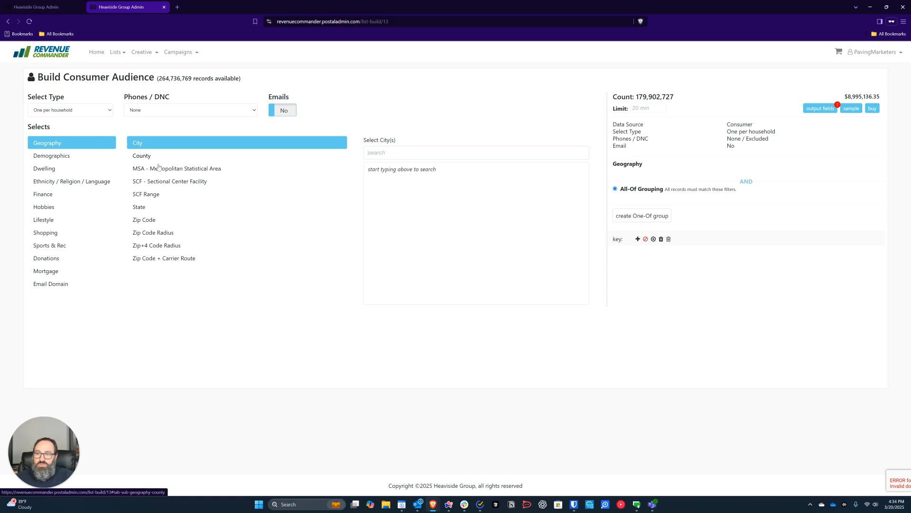
# - Filter the audience's geography by metropolitan statistical area, adding Cincinnati-Hamilton, OH-KY-IN CMSA
pyautogui.click(139, 223)
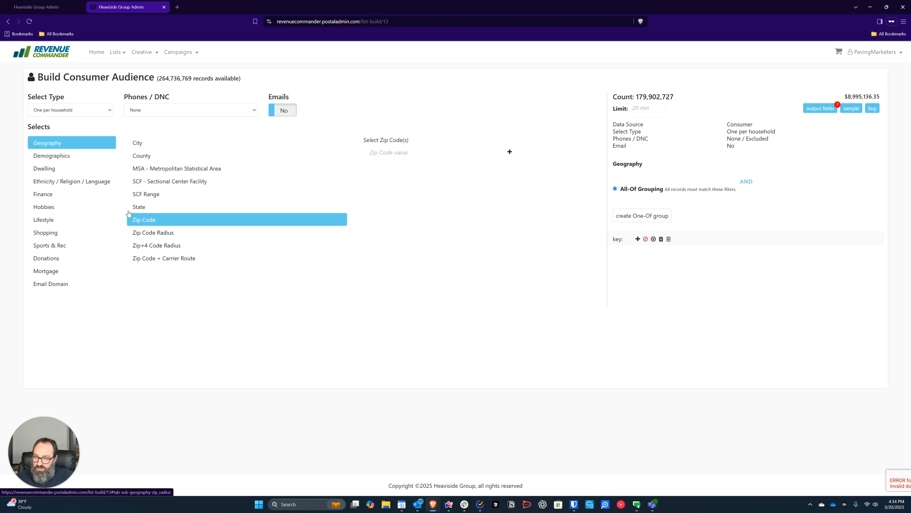
pyautogui.click(134, 208)
pyautogui.click(144, 184)
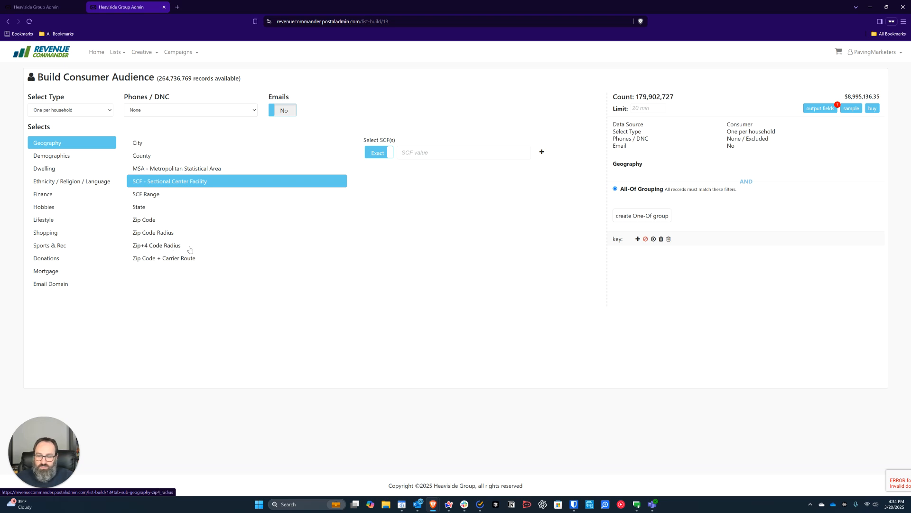
pyautogui.click(176, 170)
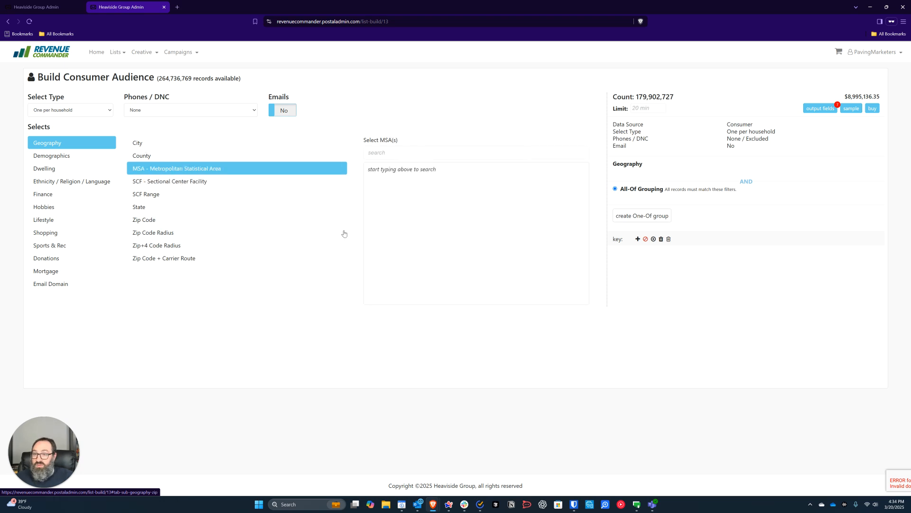
pyautogui.click(402, 153)
pyautogui.write('cin')
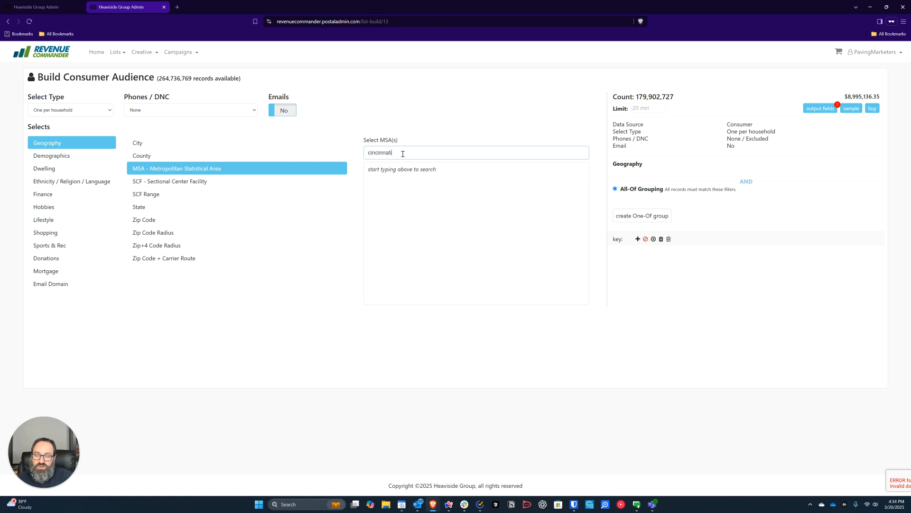
pyautogui.write('cinnati')
pyautogui.click(411, 170)
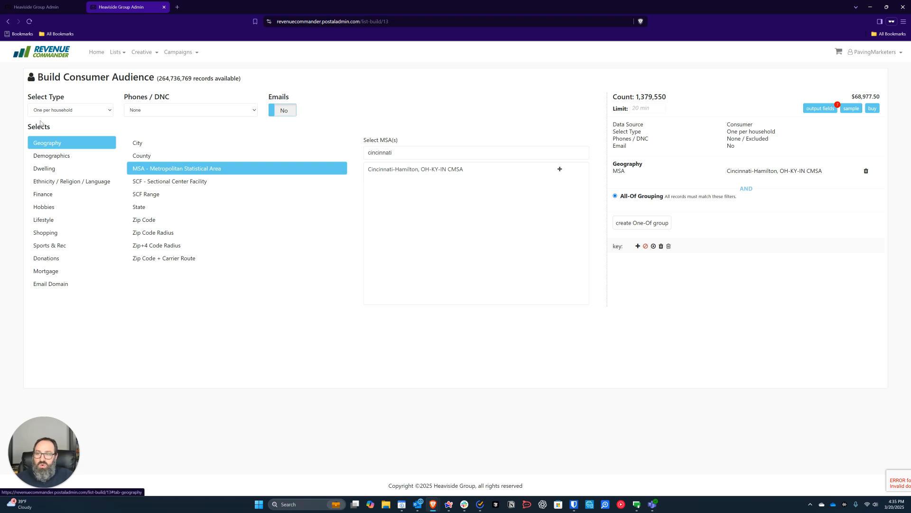
# - Examine the Demographics filter options, from estimated age, gender and marital status through household occupants, occupation and inferred household rank
pyautogui.click(61, 158)
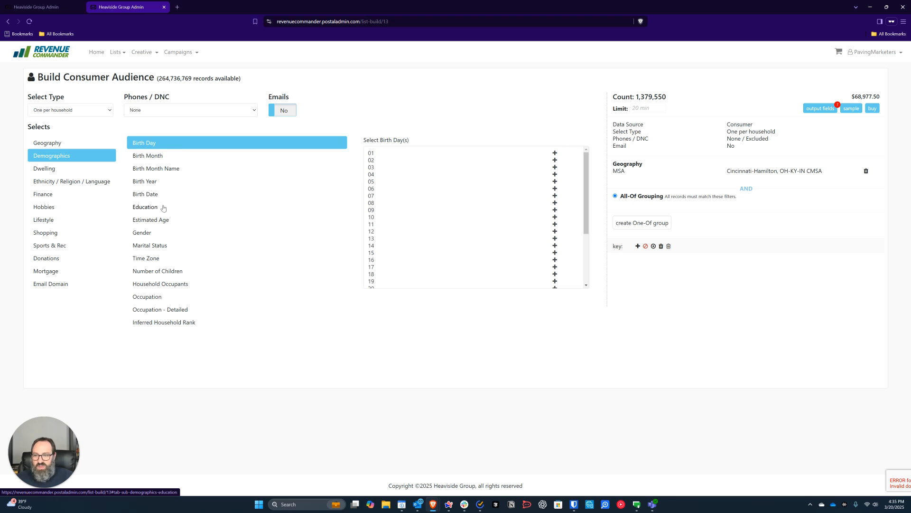
pyautogui.click(160, 219)
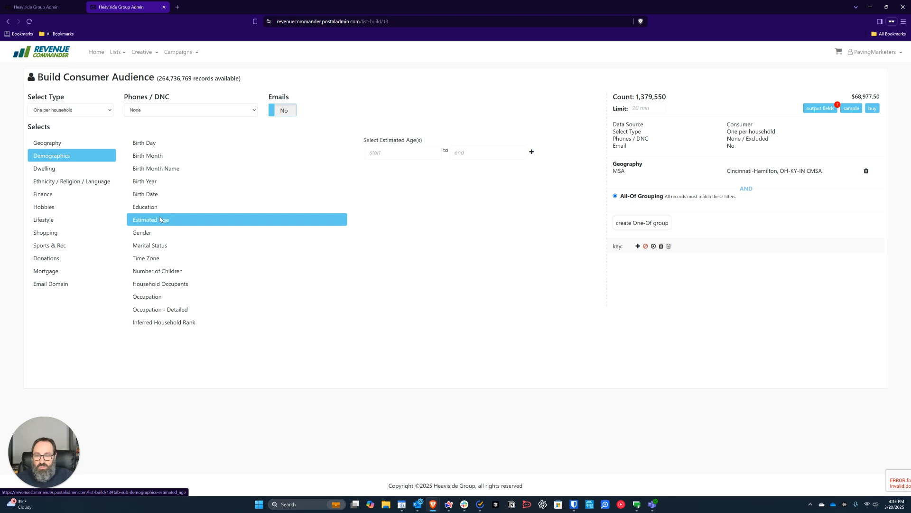
pyautogui.click(148, 233)
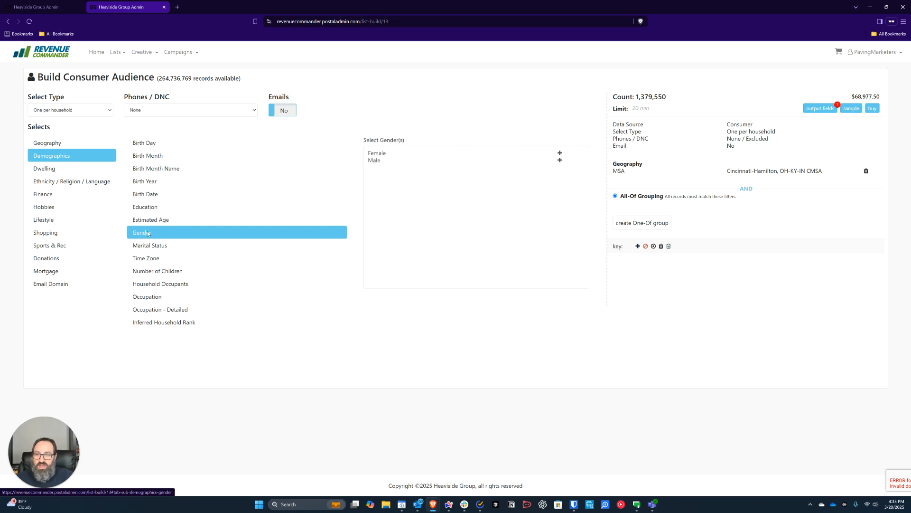
pyautogui.click(147, 246)
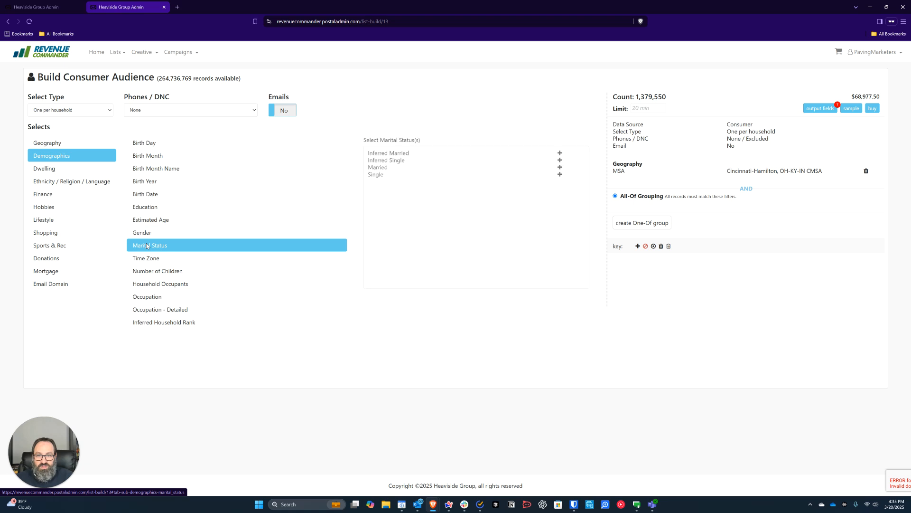
pyautogui.click(159, 261)
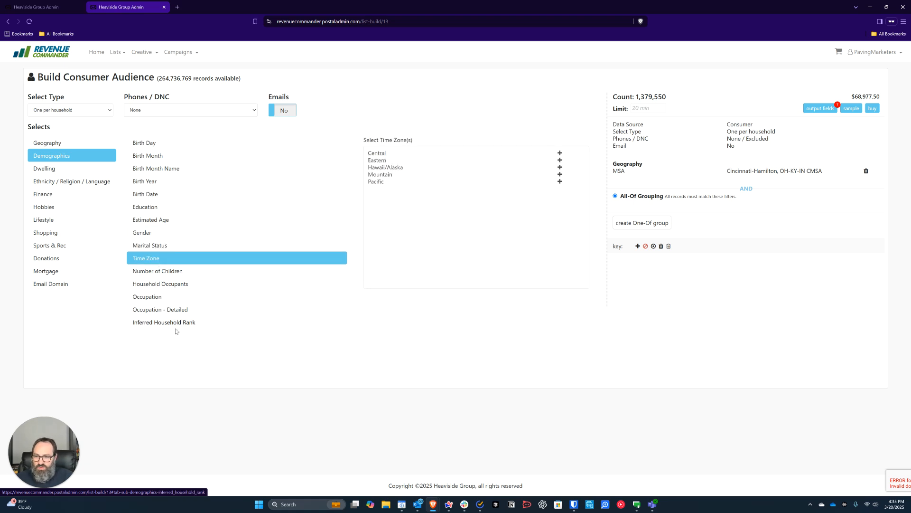
pyautogui.click(133, 271)
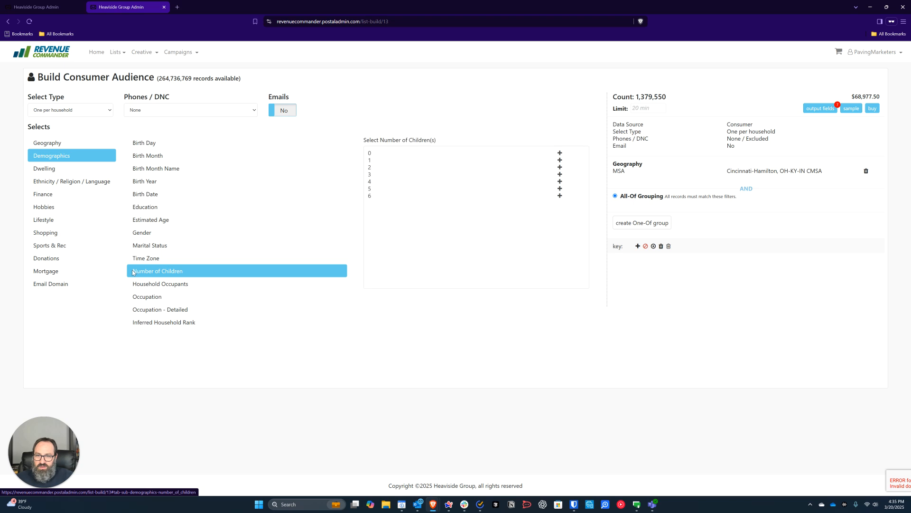
pyautogui.click(157, 287)
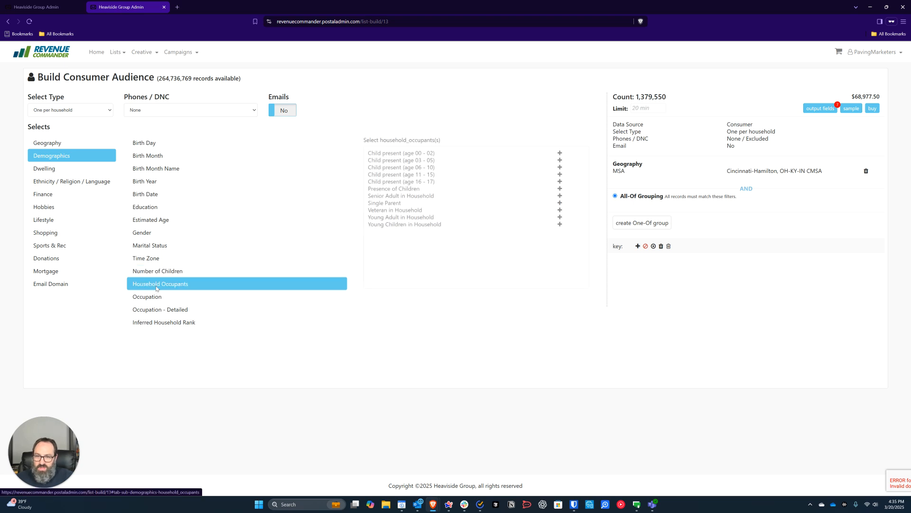
pyautogui.click(148, 299)
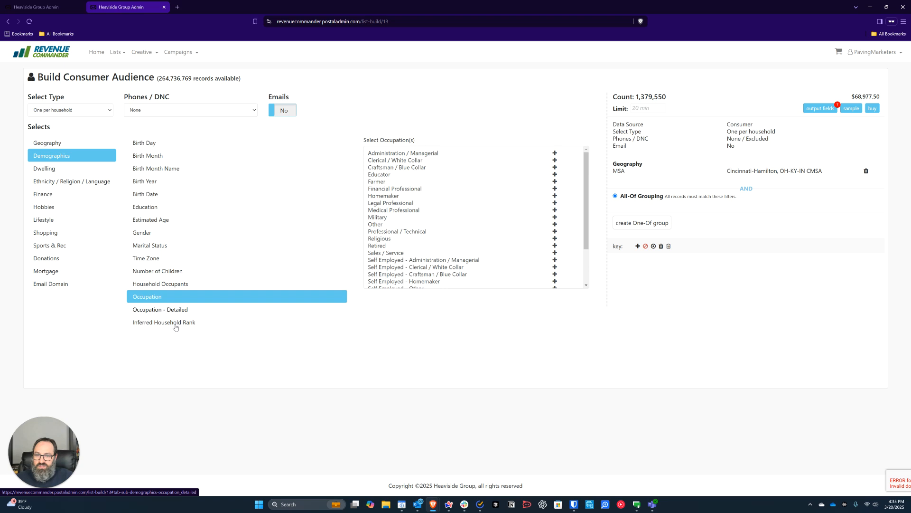
pyautogui.scroll(-2, 474, 199)
pyautogui.scroll(2, 475, 200)
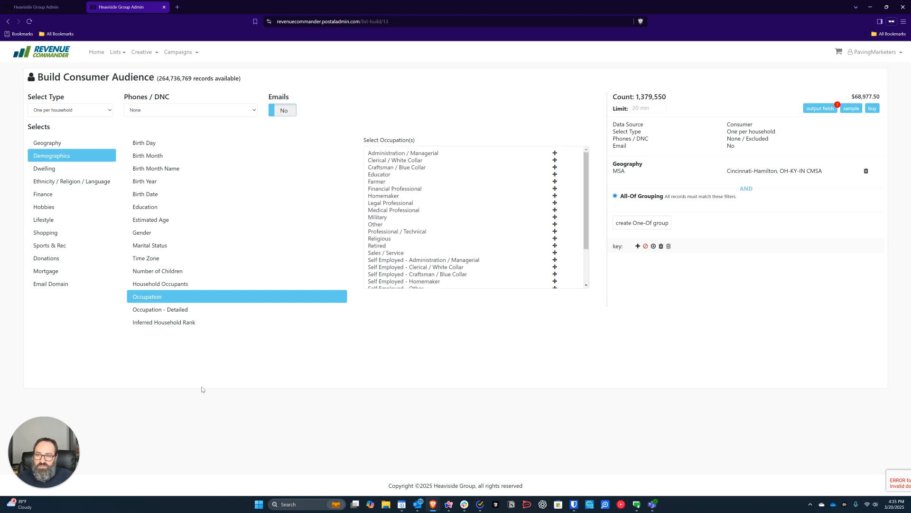
pyautogui.click(158, 310)
pyautogui.click(157, 323)
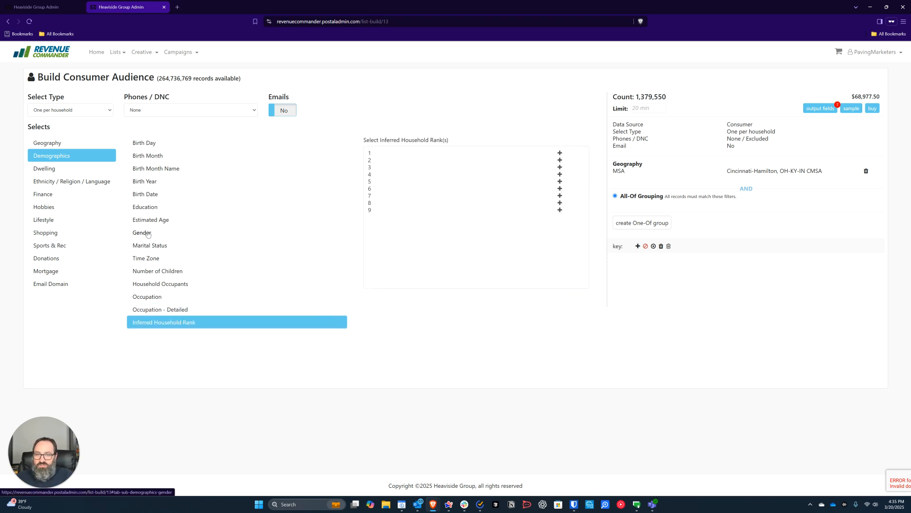
# - Add dwelling filters for address type Single Family Dwelling, dwelling type Single Family Dwelling Unit and homeowner status Owner
pyautogui.click(43, 169)
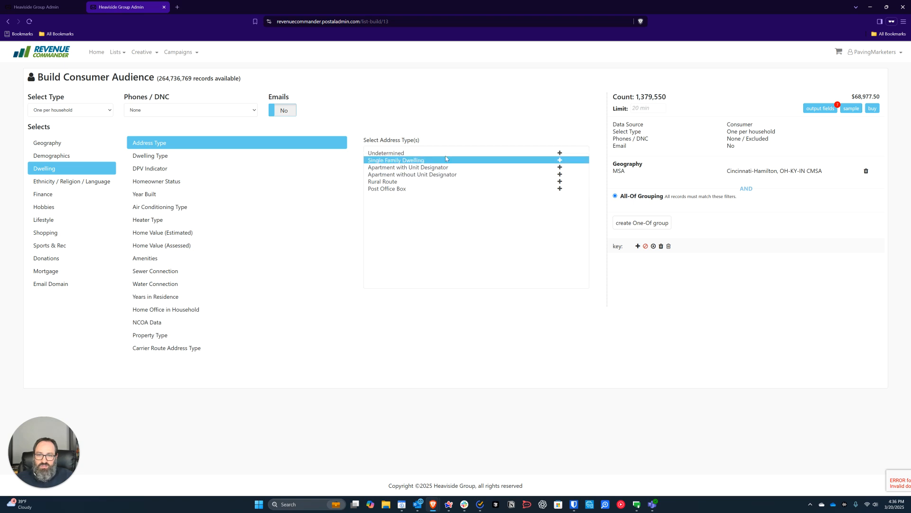
pyautogui.click(561, 162)
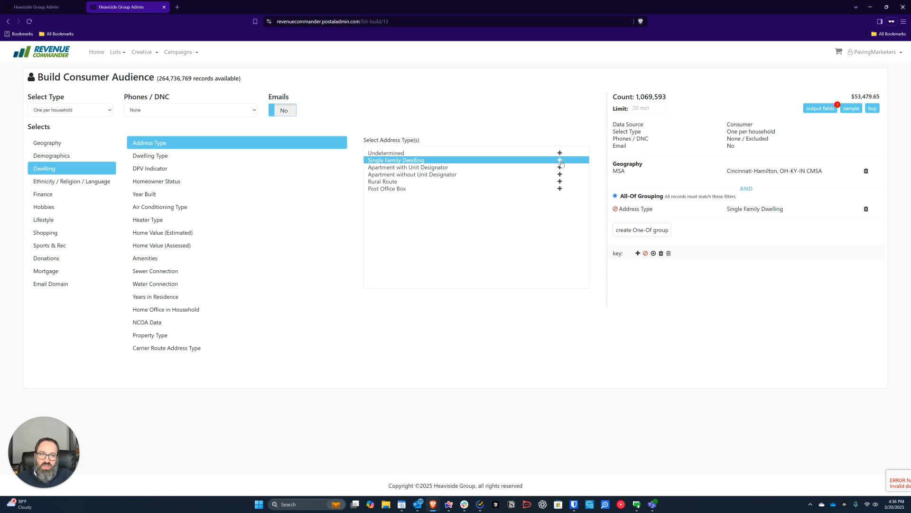
pyautogui.click(151, 156)
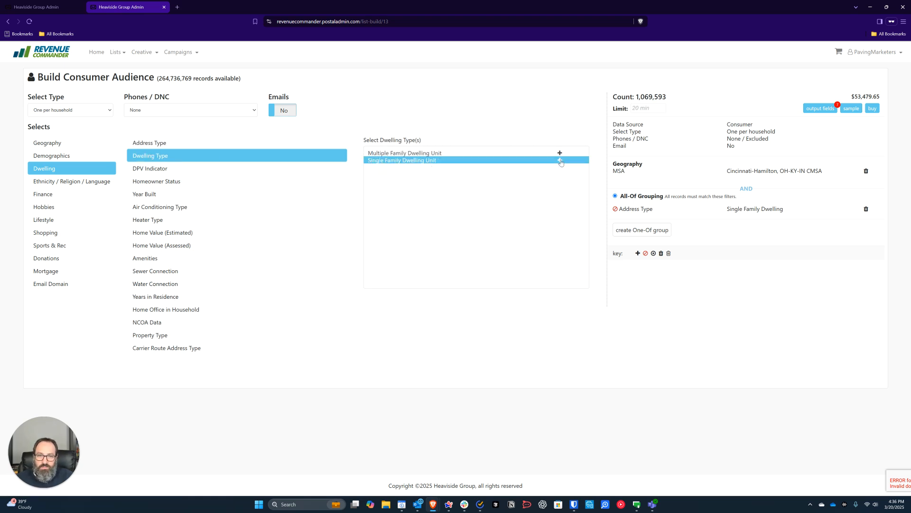
pyautogui.click(561, 161)
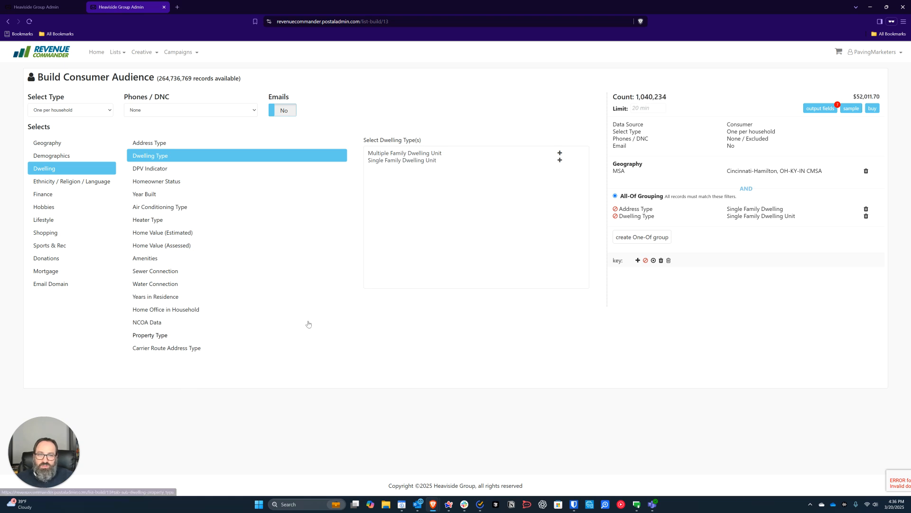
pyautogui.click(153, 182)
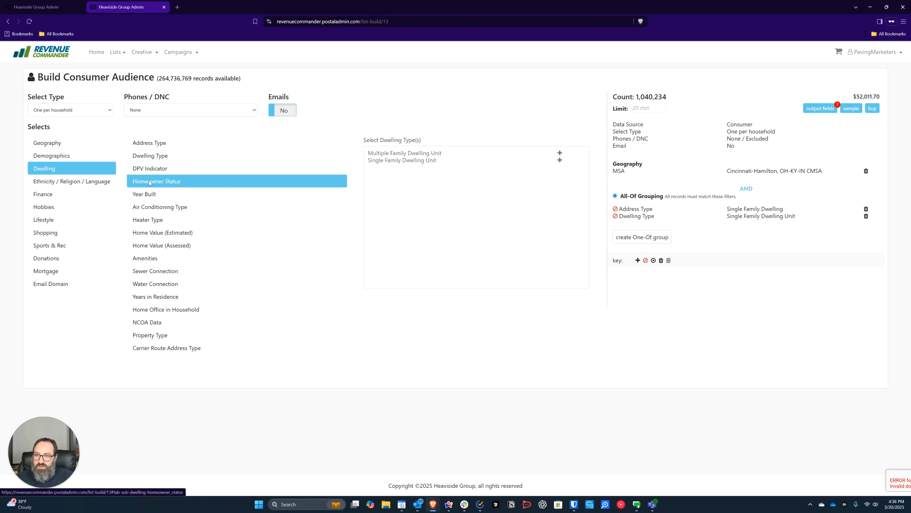
pyautogui.click(561, 155)
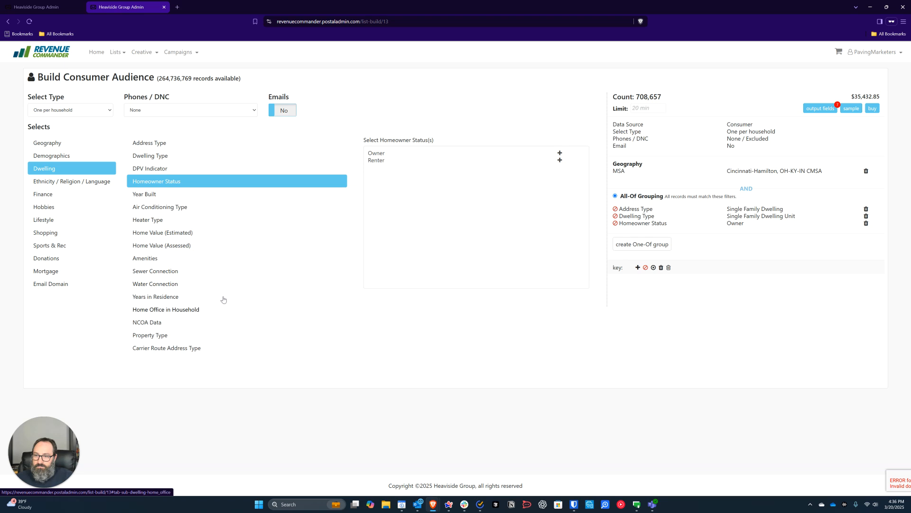
# - Check the religion and estimated income choices, and add a Net Worth filter of 500k+ to the audience
pyautogui.click(62, 181)
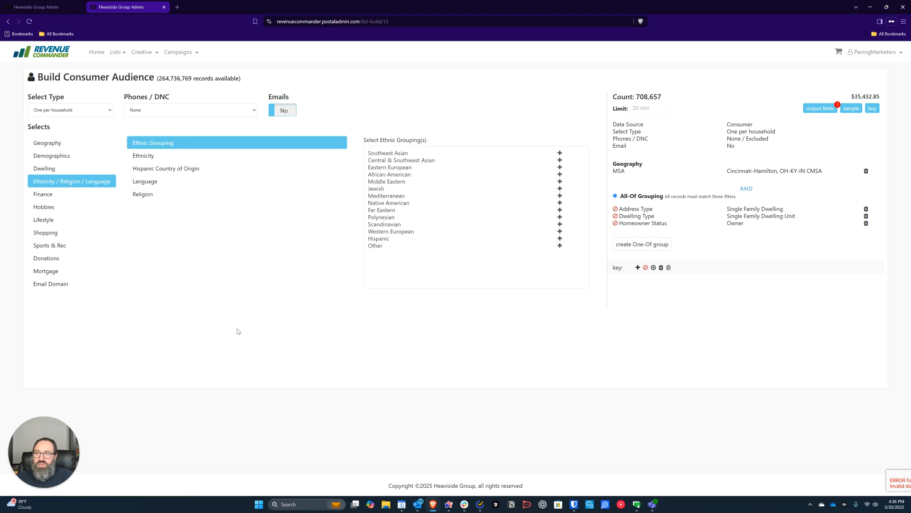
pyautogui.click(139, 194)
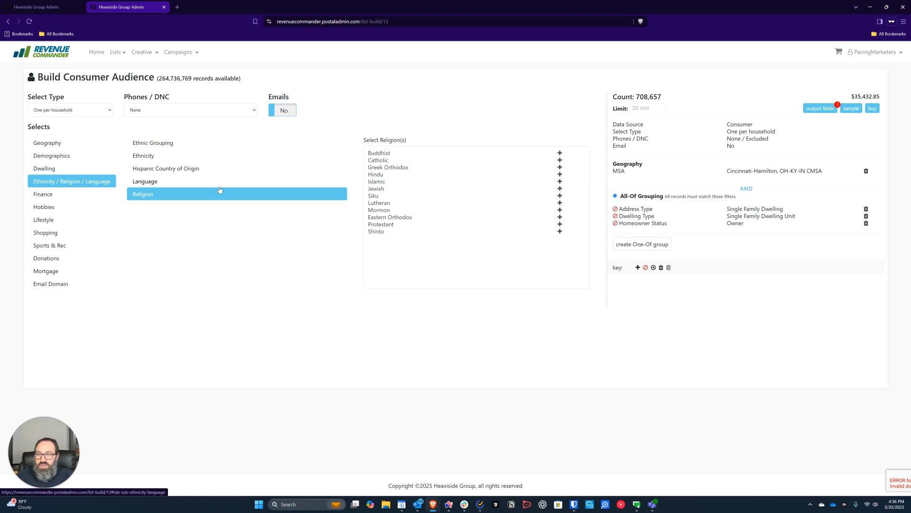
pyautogui.click(40, 195)
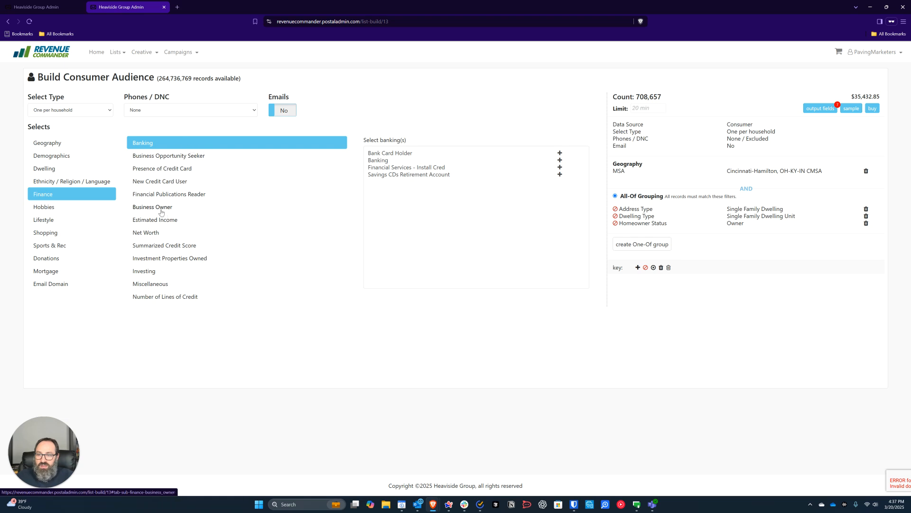
pyautogui.click(161, 221)
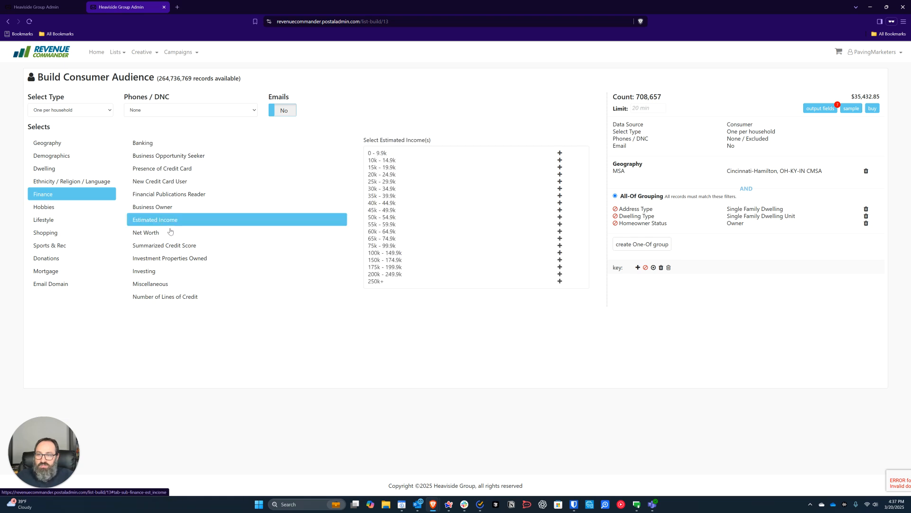
pyautogui.click(167, 234)
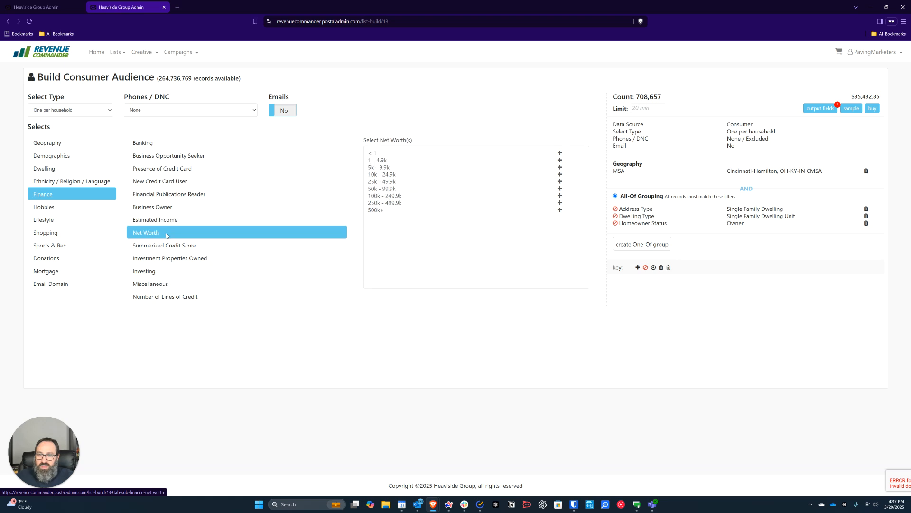
pyautogui.rightClick(587, 173)
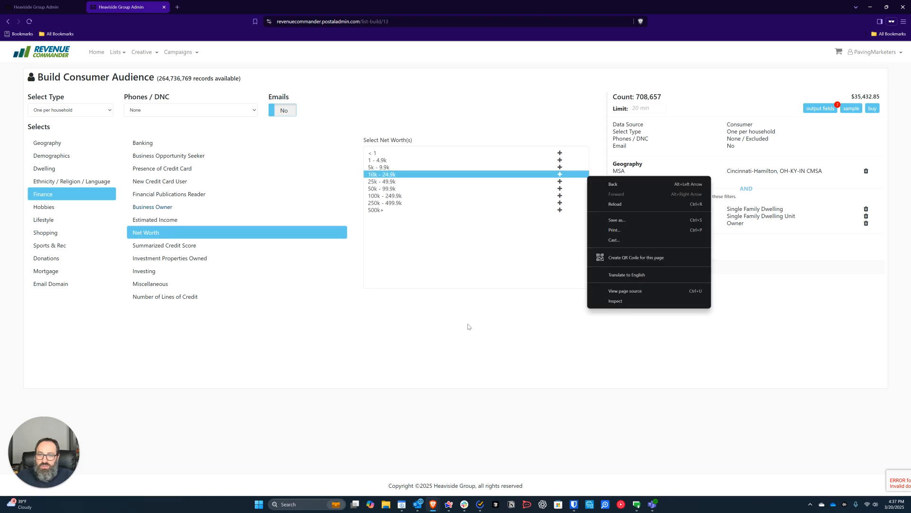
pyautogui.click(470, 326)
pyautogui.click(559, 211)
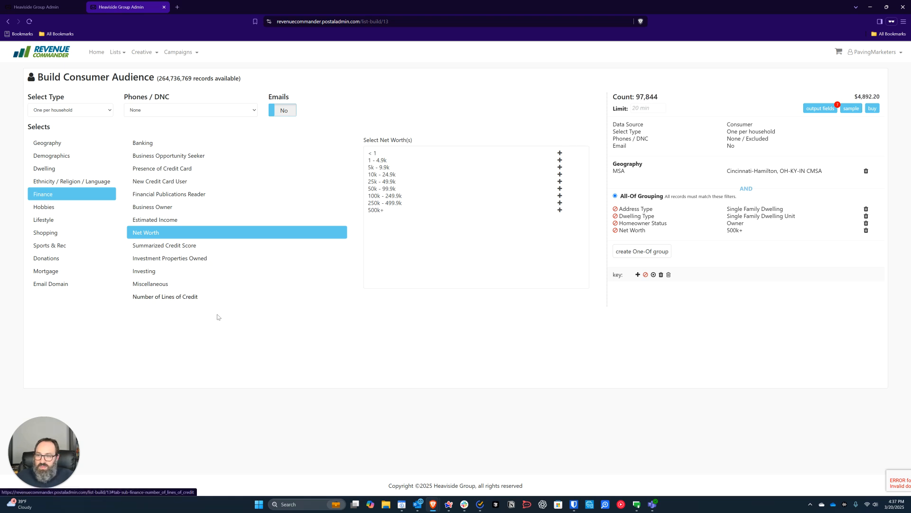
# - Add an assessed home value filter starting at 550000 with no upper limit
pyautogui.click(154, 209)
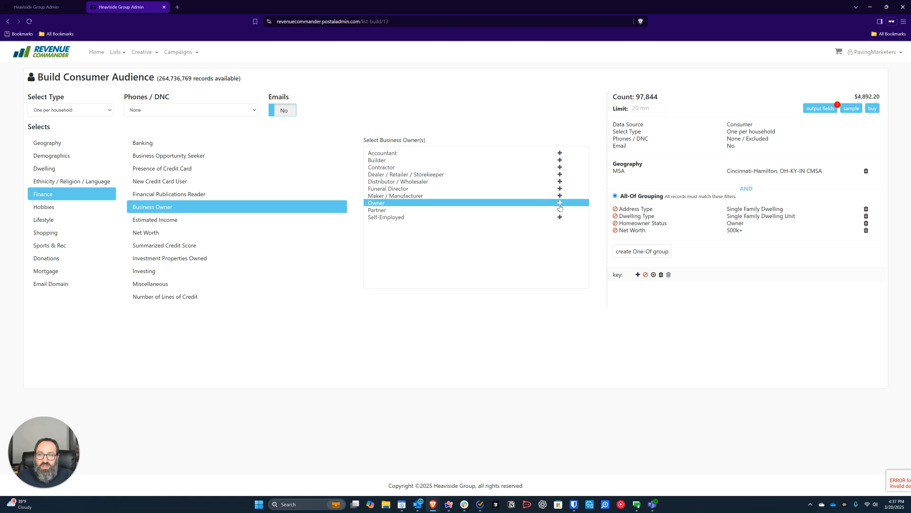
pyautogui.click(44, 169)
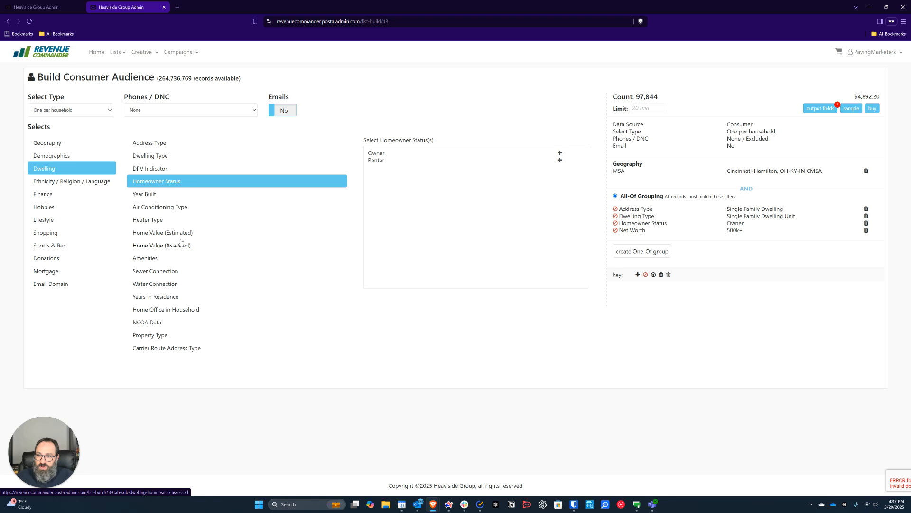
pyautogui.click(255, 248)
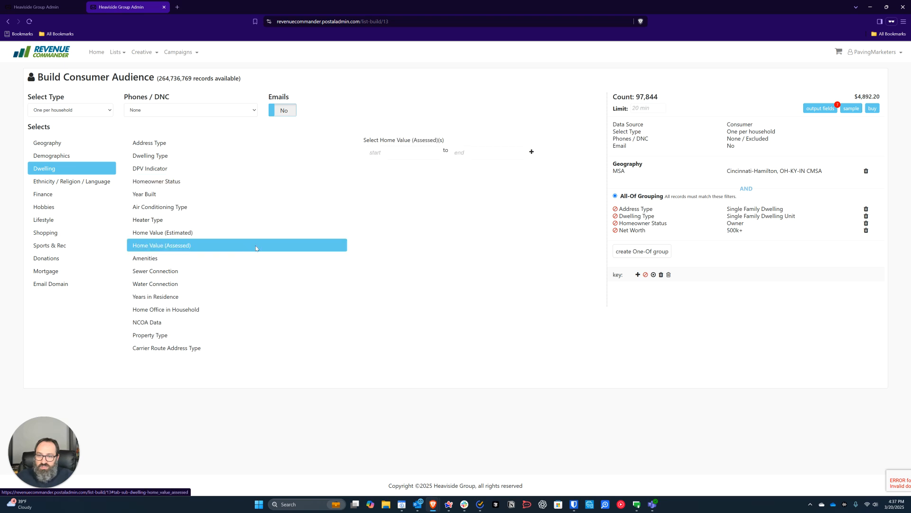
pyautogui.click(416, 157)
pyautogui.write('550000')
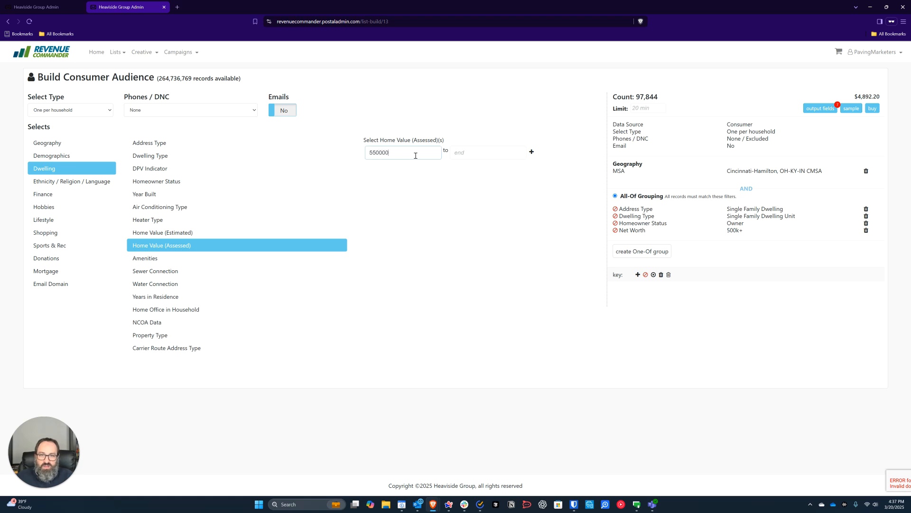
pyautogui.click(531, 151)
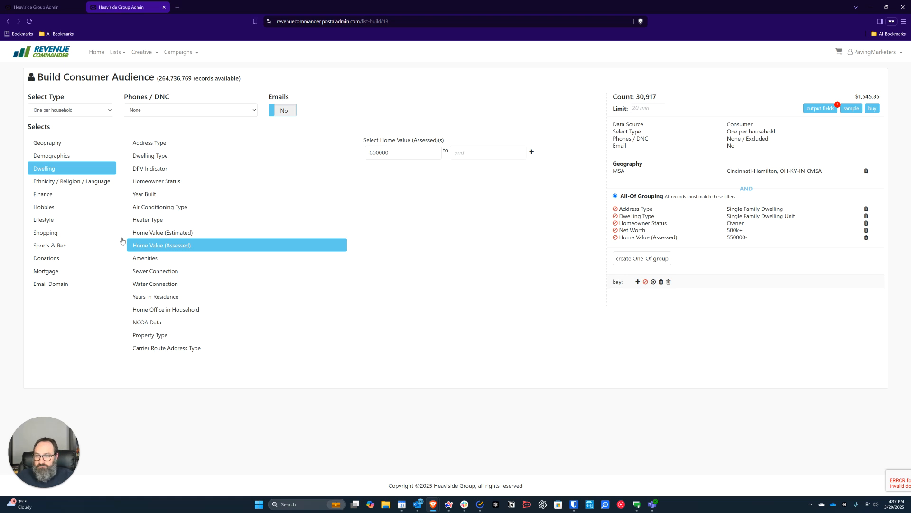
# - Examine the remaining consumer filter categories, from Finance, Hobbies and Lifestyle through Shopping, Donations, Mortgage and Email Domain, and return to Geography
pyautogui.click(43, 198)
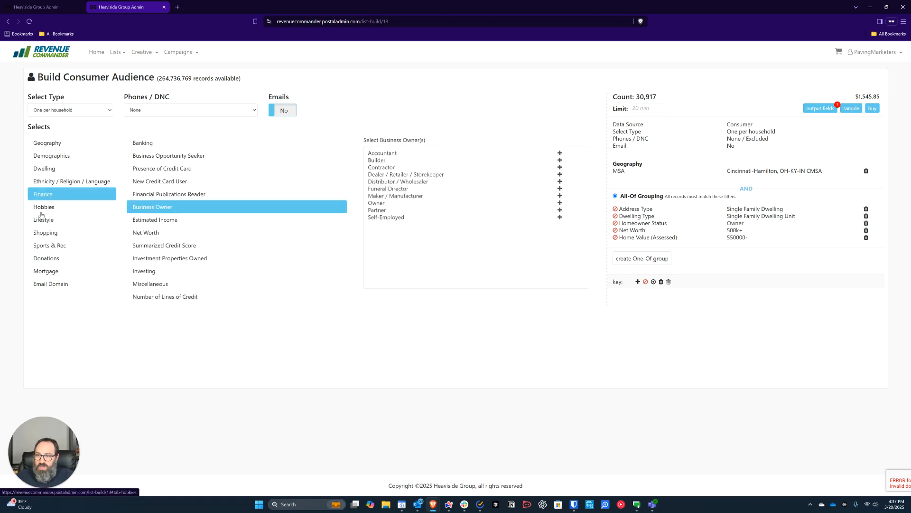
pyautogui.click(46, 212)
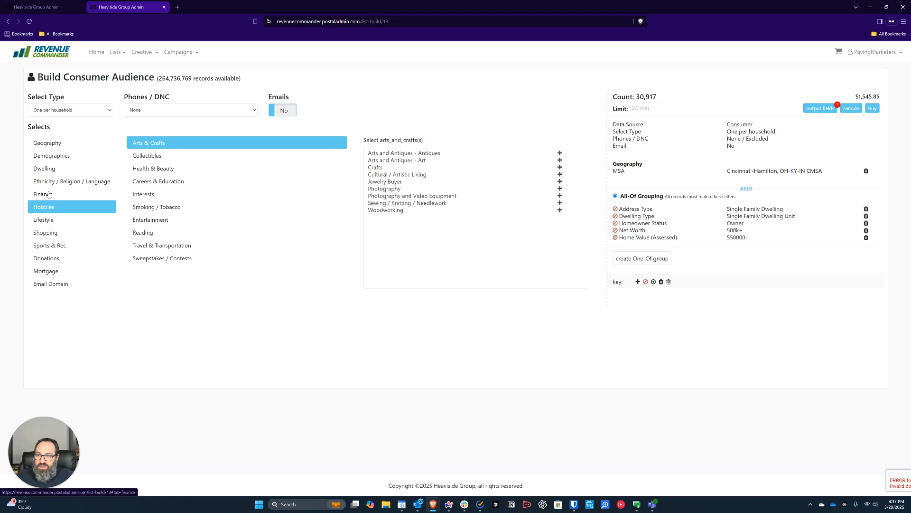
pyautogui.click(49, 194)
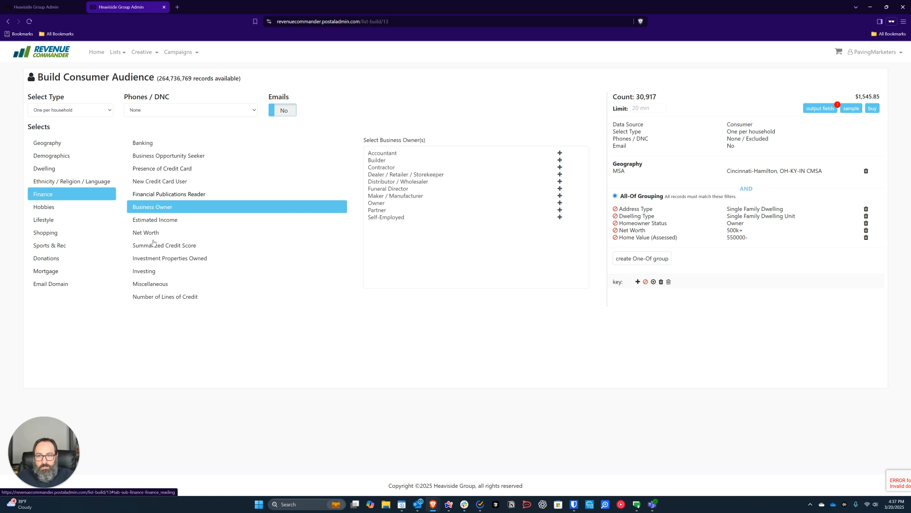
pyautogui.click(44, 207)
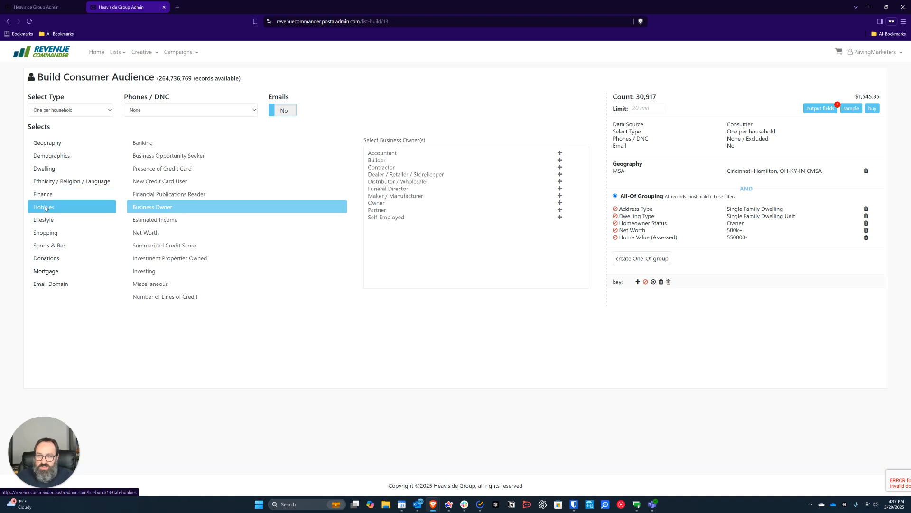
pyautogui.click(45, 221)
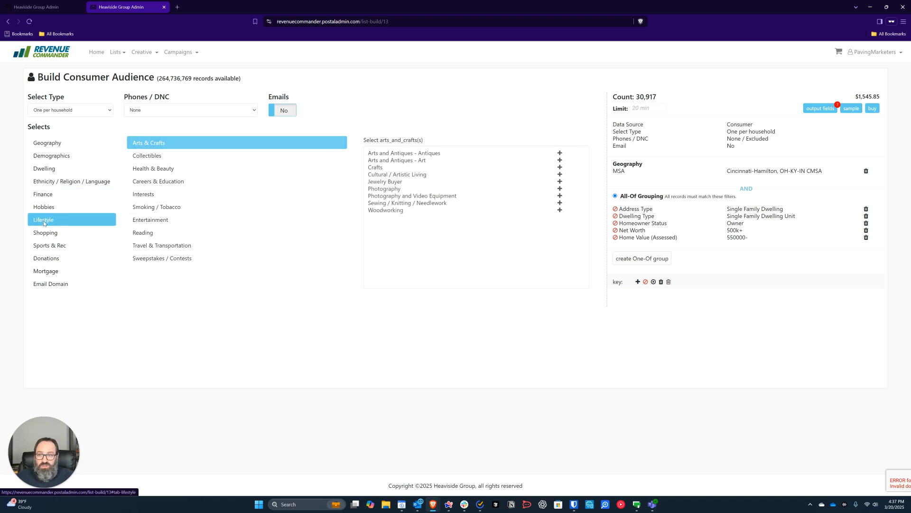
pyautogui.click(45, 234)
pyautogui.click(47, 245)
pyautogui.click(51, 260)
pyautogui.click(53, 271)
pyautogui.click(50, 284)
pyautogui.click(44, 143)
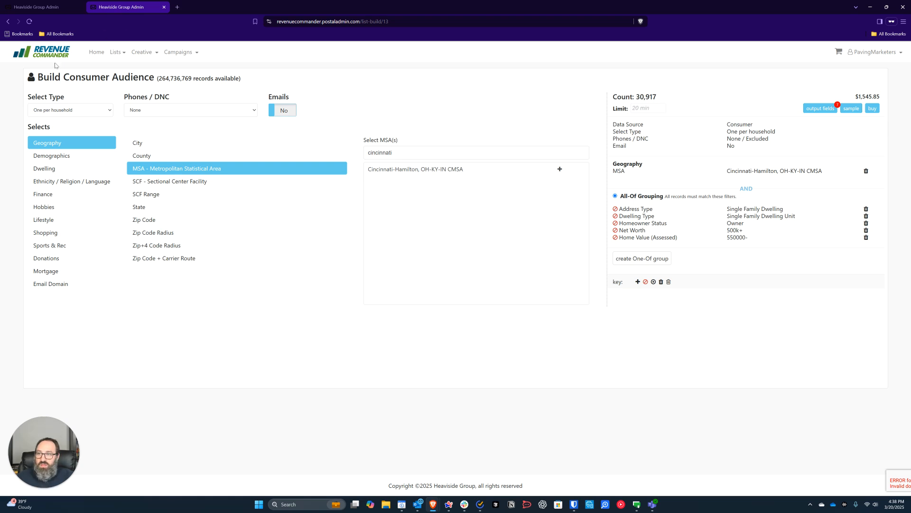
# - Start building a new audience list to buy, based on business records
pyautogui.click(116, 52)
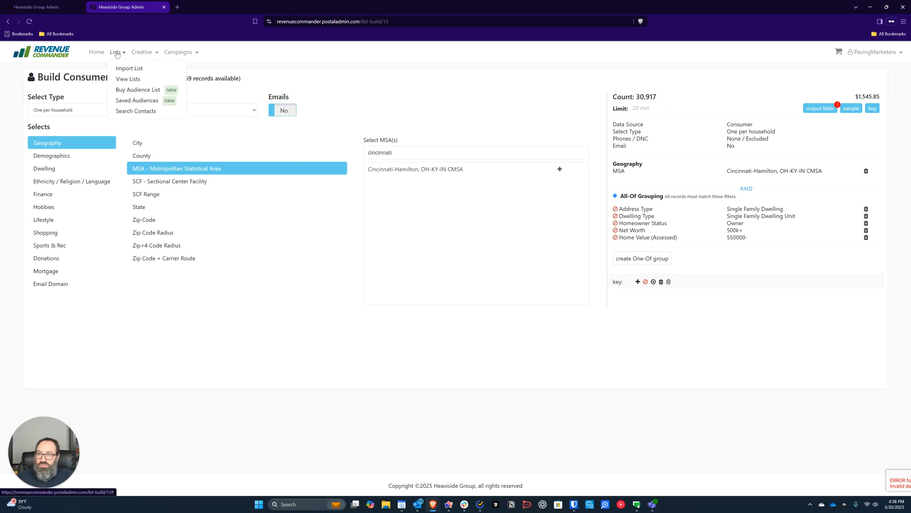
pyautogui.click(127, 90)
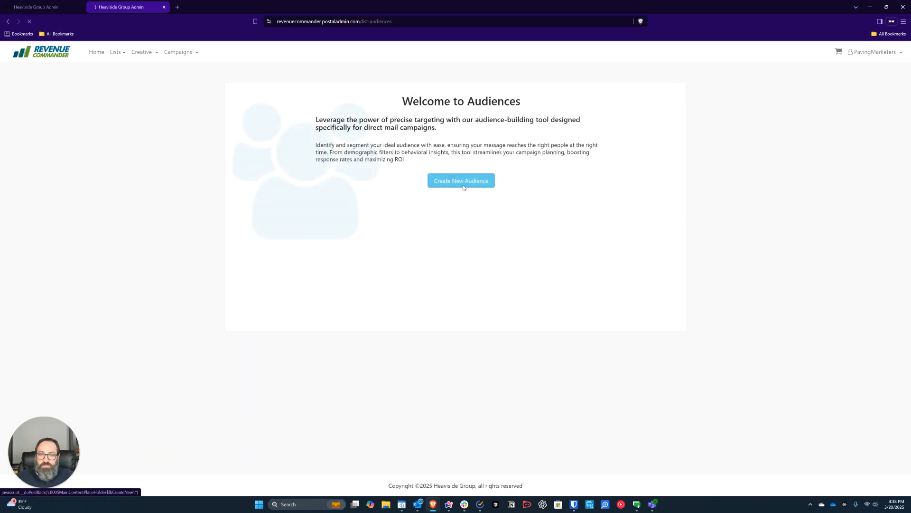
pyautogui.click(461, 184)
pyautogui.click(635, 197)
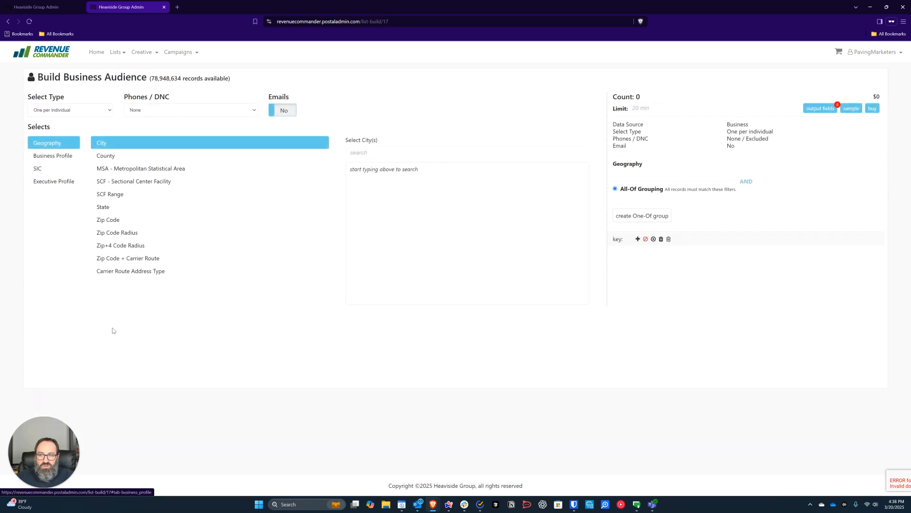
# - Set the business audience to One per business and add the Cincinnati-Hamilton, OH-KY-IN CMSA as its metropolitan area
pyautogui.click(135, 170)
pyautogui.click(70, 110)
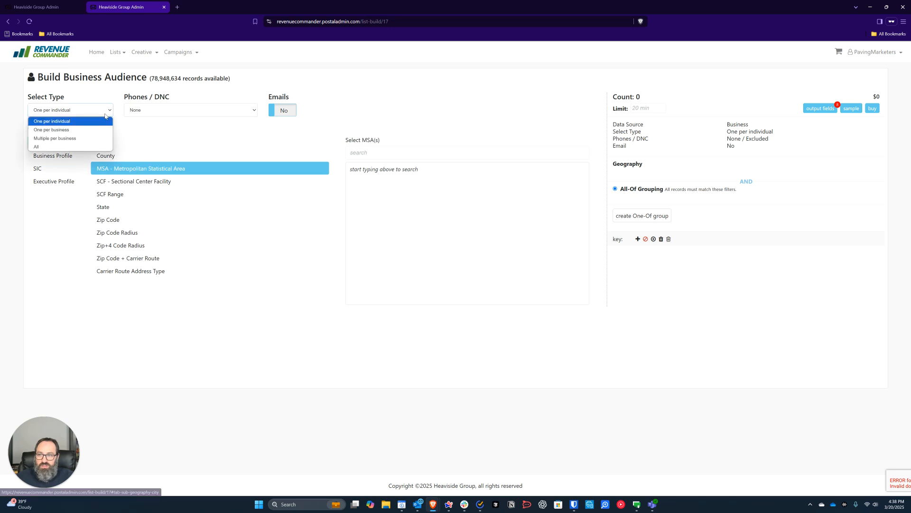
pyautogui.click(53, 136)
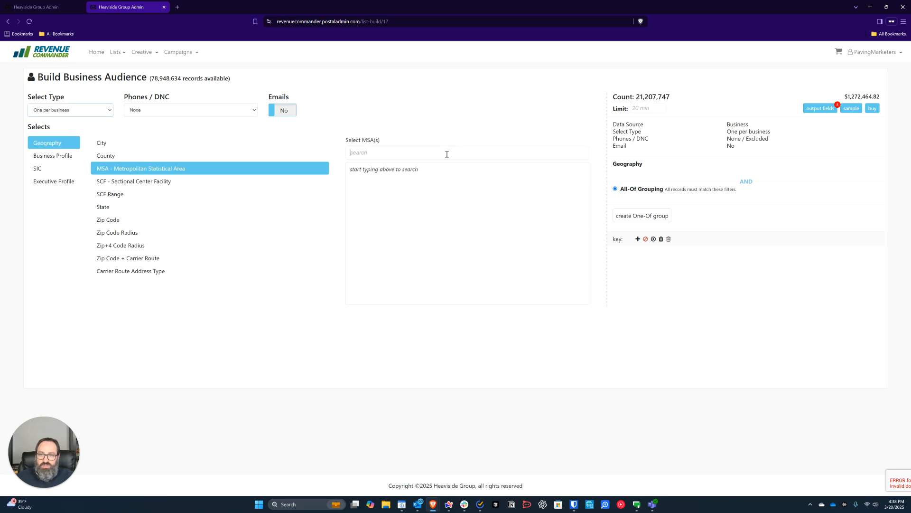
pyautogui.write('cincinnati')
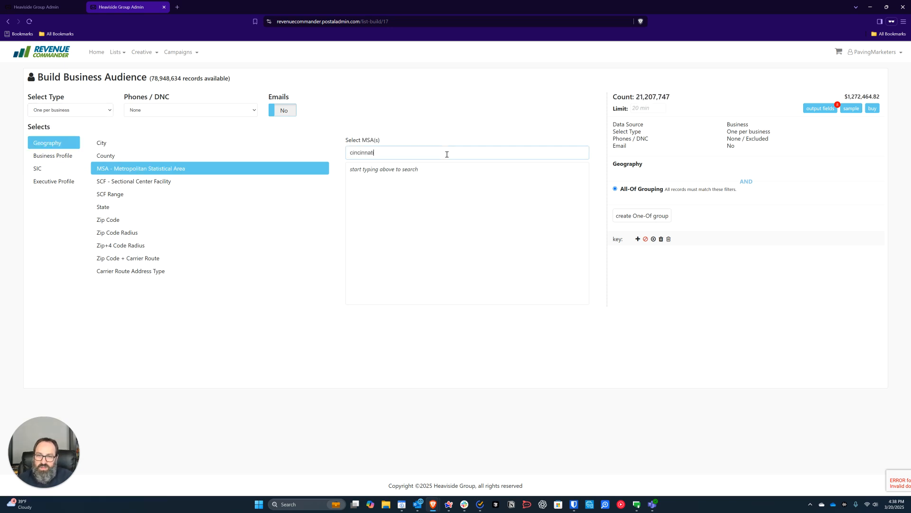
pyautogui.click(405, 170)
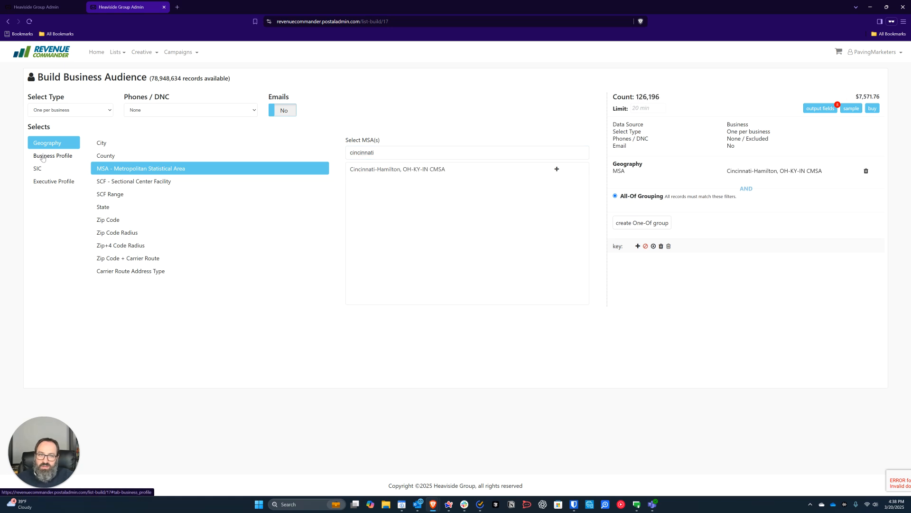
# - Add an Annual Sales (Actual) filter starting at 500000 with no upper limit, and look through the Retail Trade SIC codes
pyautogui.click(42, 157)
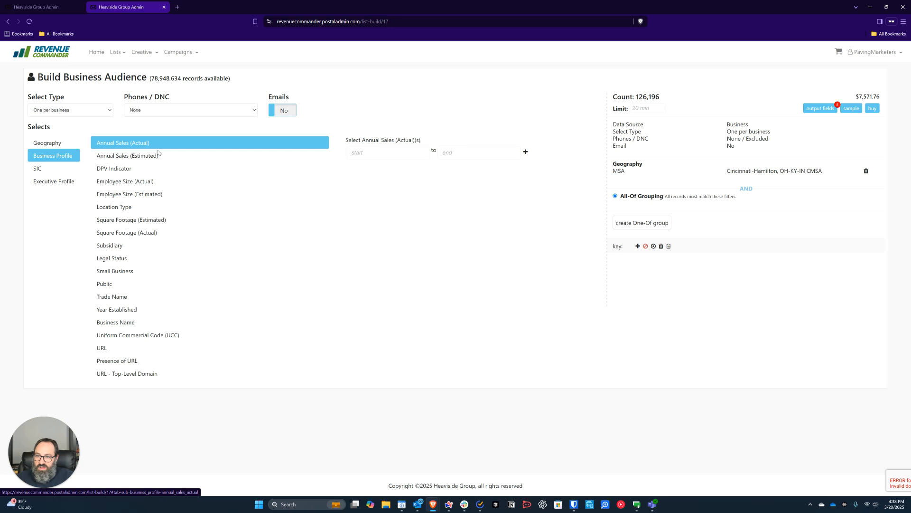
pyautogui.click(382, 154)
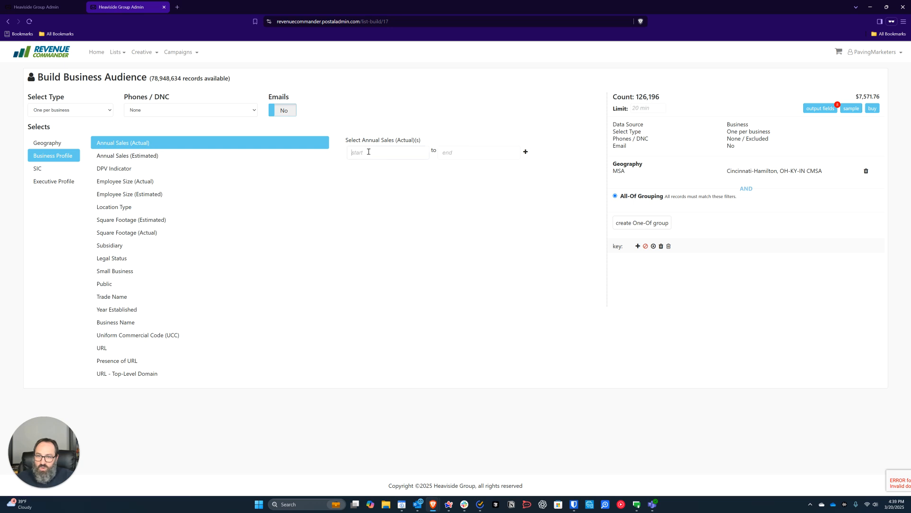
pyautogui.write('1')
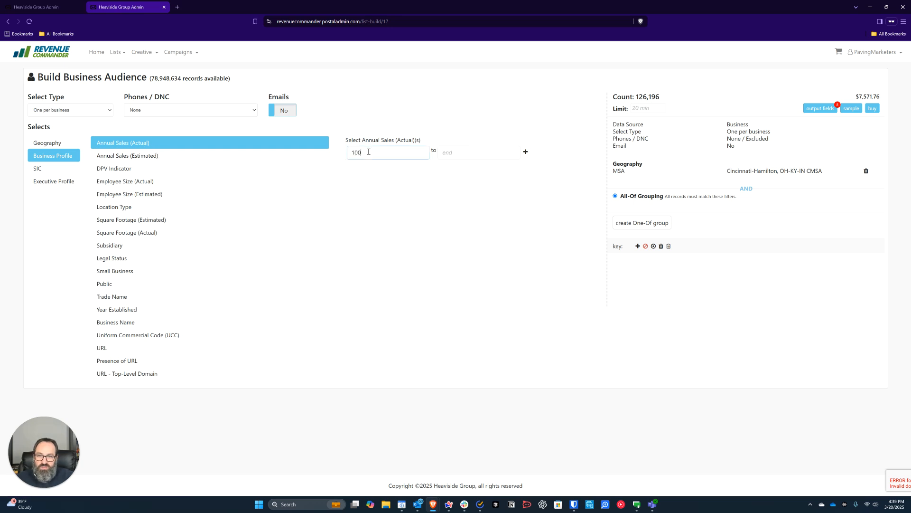
pyautogui.press('BackSpace')
pyautogui.write('500000')
pyautogui.click(412, 207)
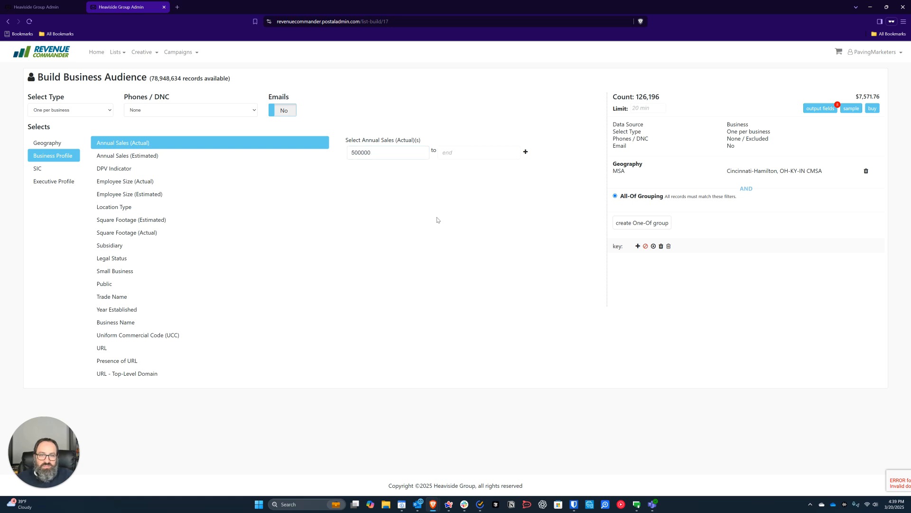
pyautogui.click(526, 152)
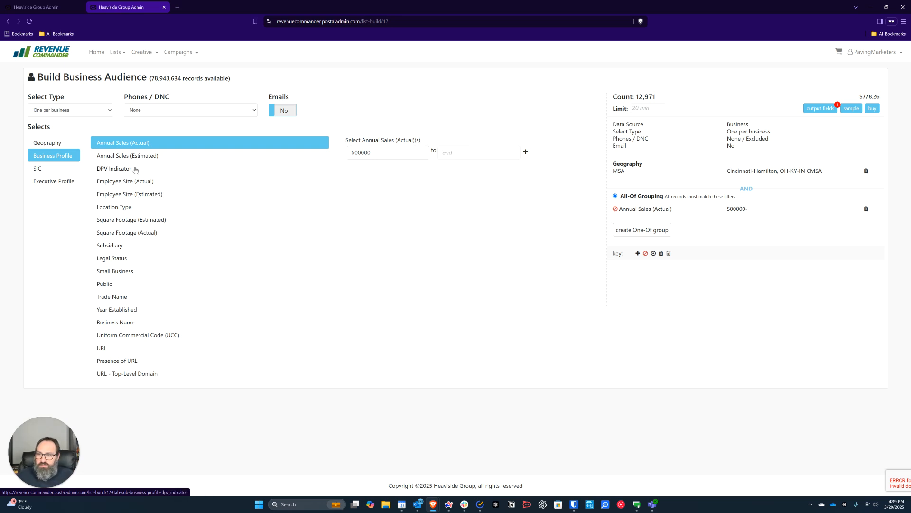
pyautogui.click(37, 170)
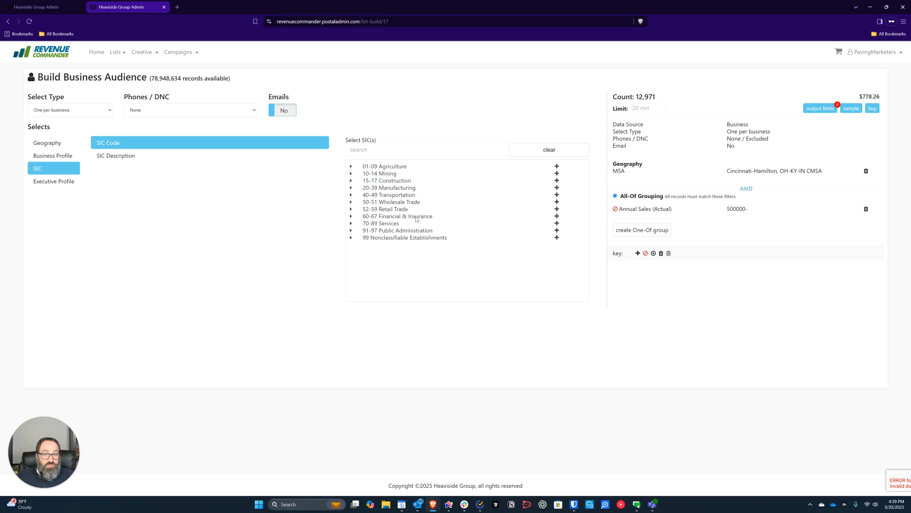
pyautogui.click(351, 210)
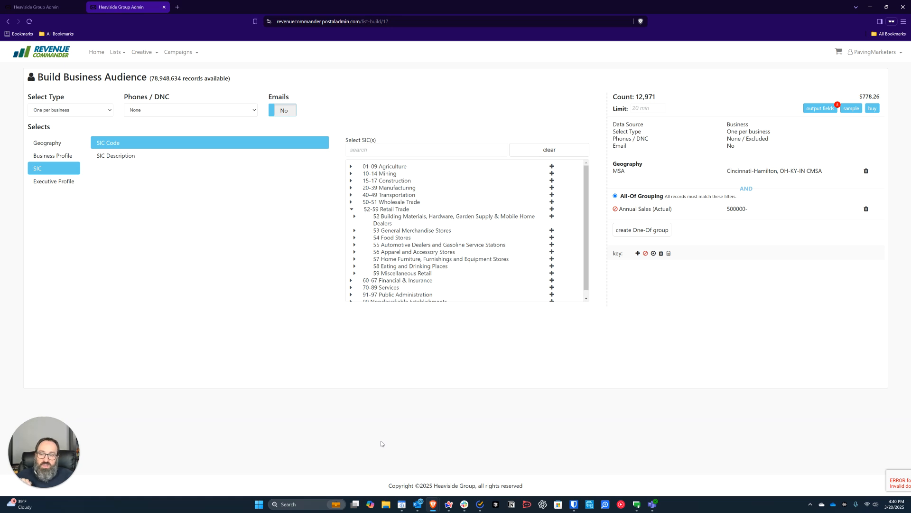
# - Check the existing campaigns list and start a new Smart Send campaign
pyautogui.click(179, 53)
pyautogui.click(185, 83)
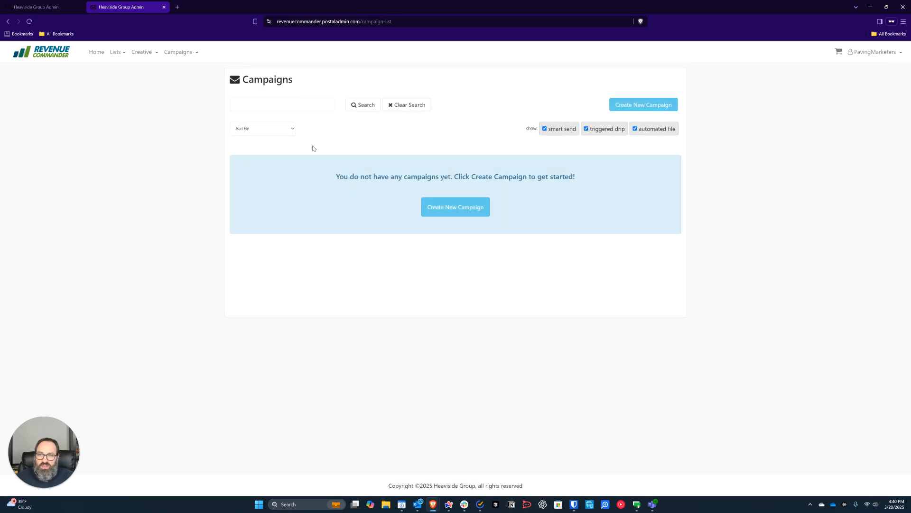
pyautogui.click(183, 54)
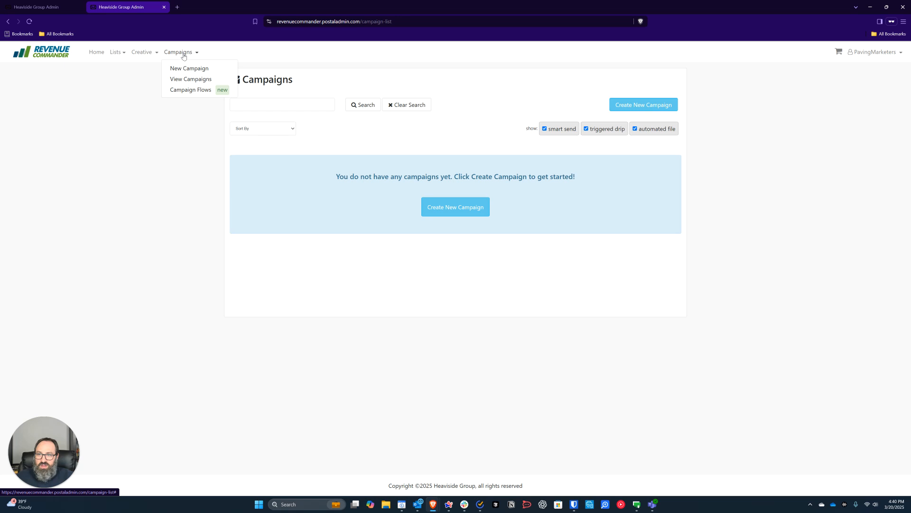
pyautogui.click(183, 68)
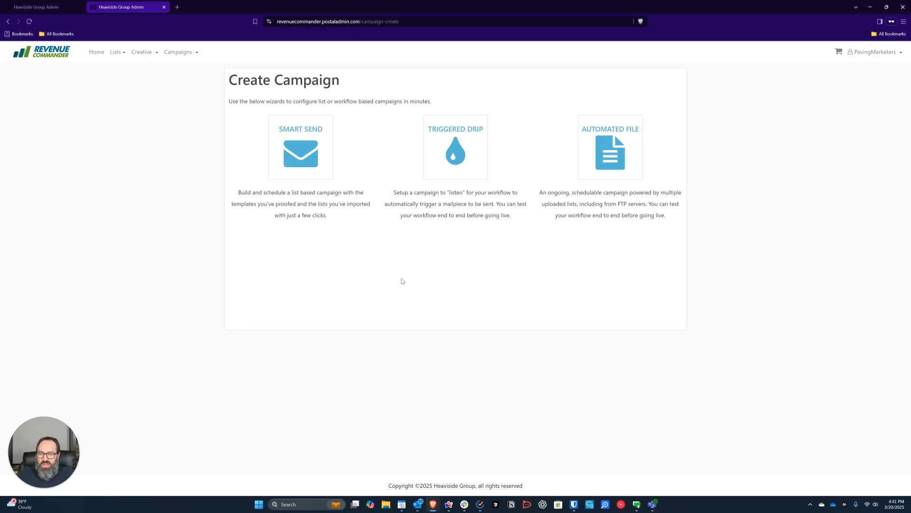
pyautogui.click(292, 161)
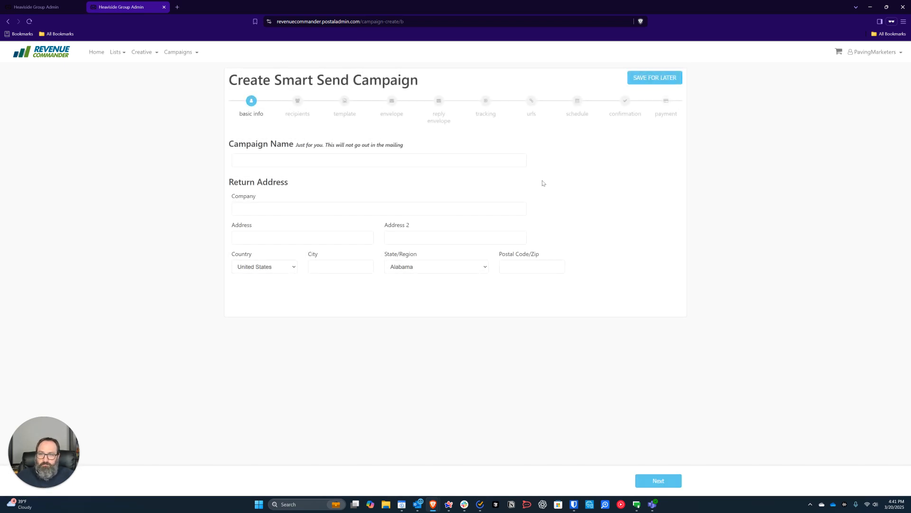
# - Name the campaign Test 2 and enter Paving Marketers as the return address company
pyautogui.click(286, 160)
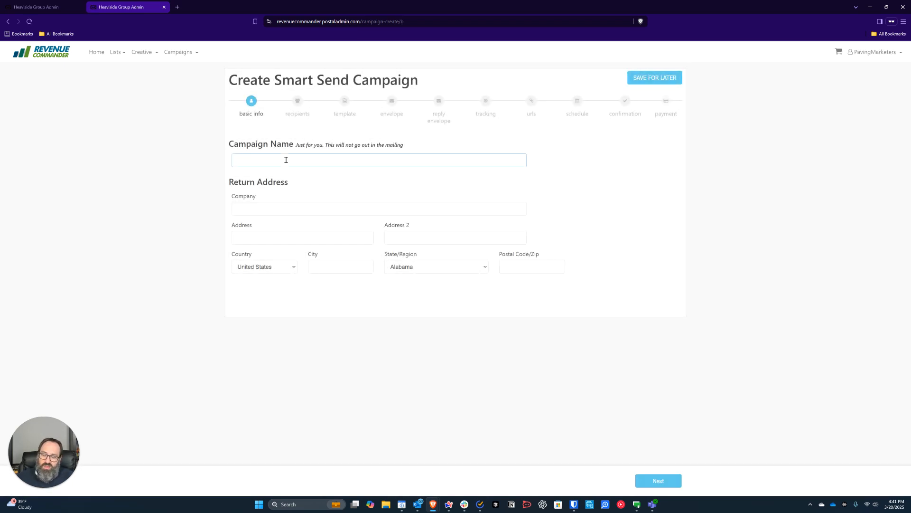
pyautogui.write('Test 2')
pyautogui.press('Tab')
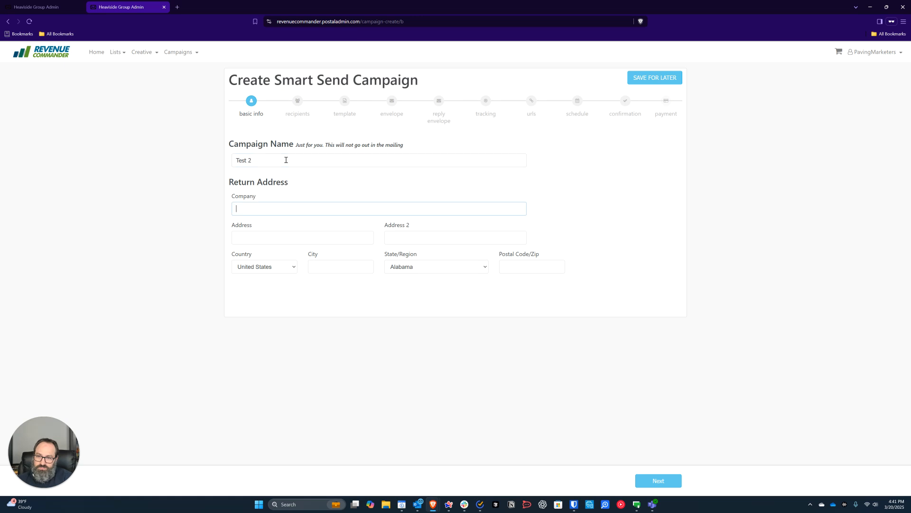
pyautogui.write('Pac')
pyautogui.write('ing Market')
pyautogui.write('ers')
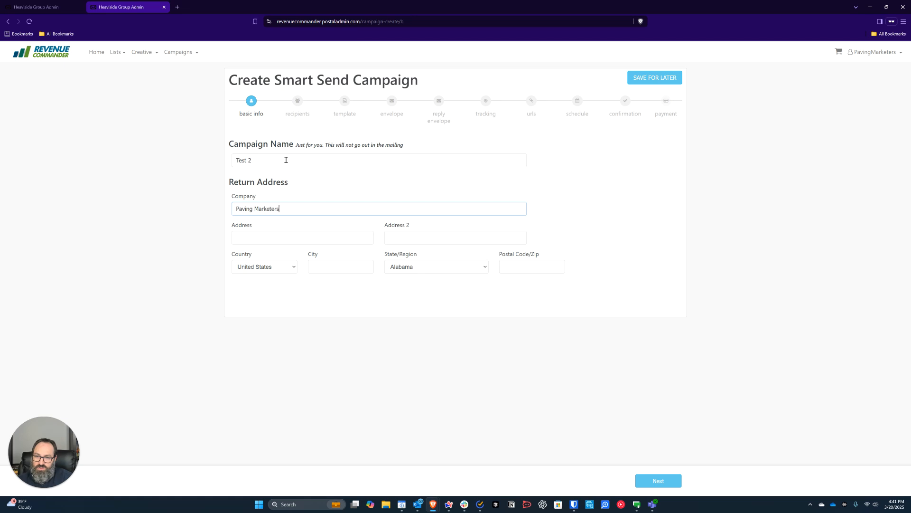
# - Fill in the return address's street, city, state and postal code, and proceed to the recipients stage
pyautogui.press('Tab')
pyautogui.write('4357 Ferguson Dr # 235')
pyautogui.press('Tab')
pyautogui.press('Tab')
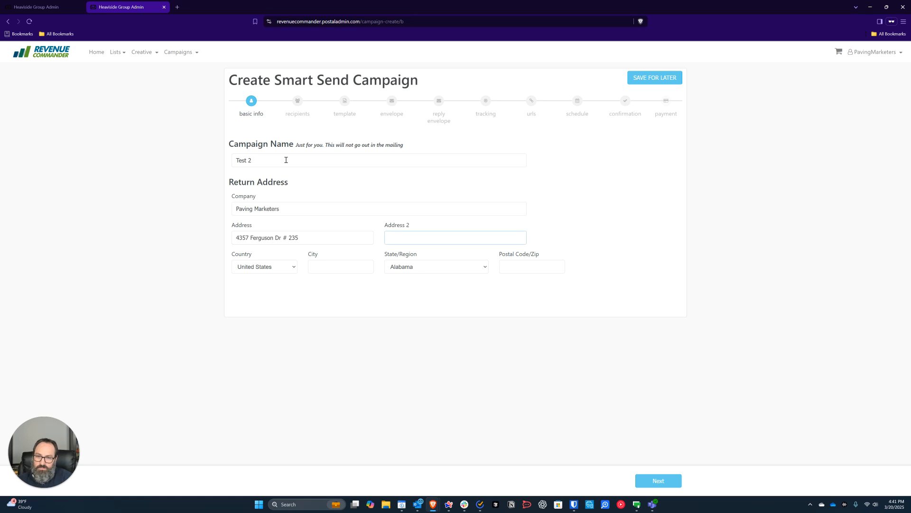
pyautogui.write('Cincinnati')
pyautogui.press('Tab')
pyautogui.press('o')
pyautogui.press('Tab')
pyautogui.write('45245')
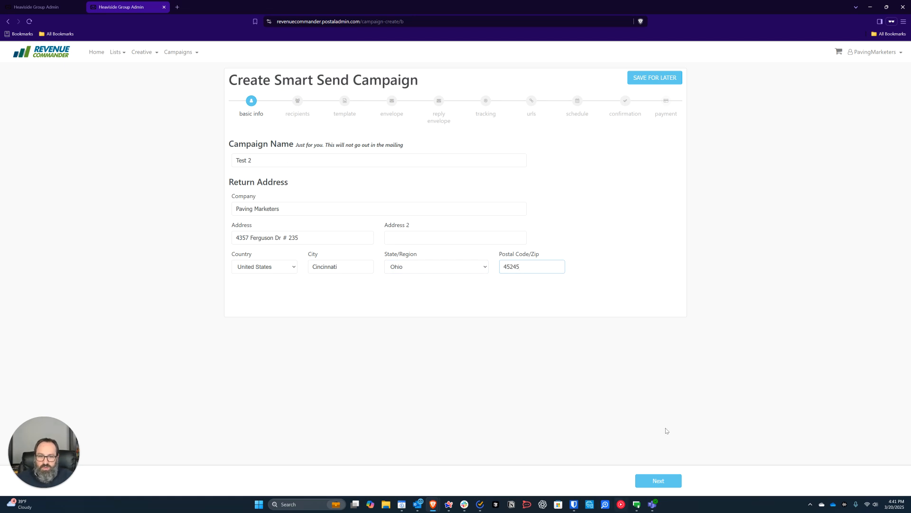
pyautogui.click(655, 481)
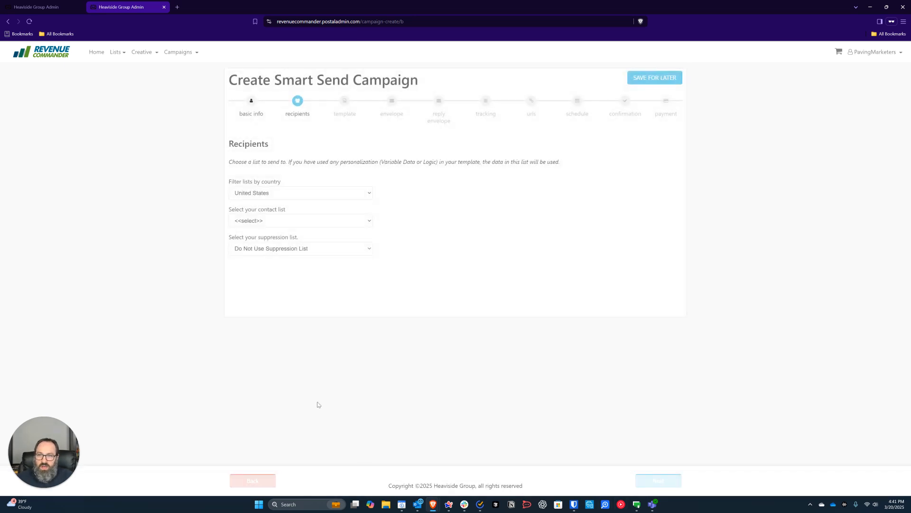
# - Choose the Test-2 contact list as recipients and the proofed 6x9 postcard as the template, and proceed to the tracking stage
pyautogui.click(325, 222)
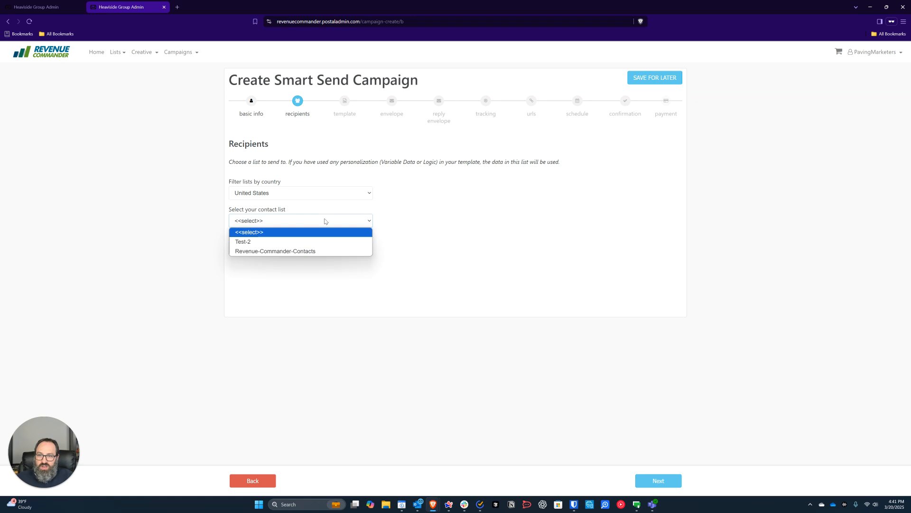
pyautogui.click(319, 239)
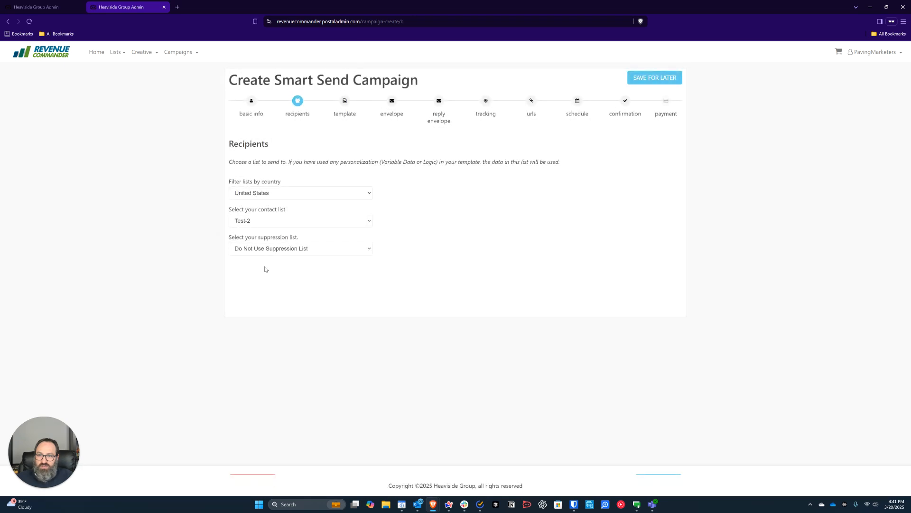
pyautogui.click(661, 480)
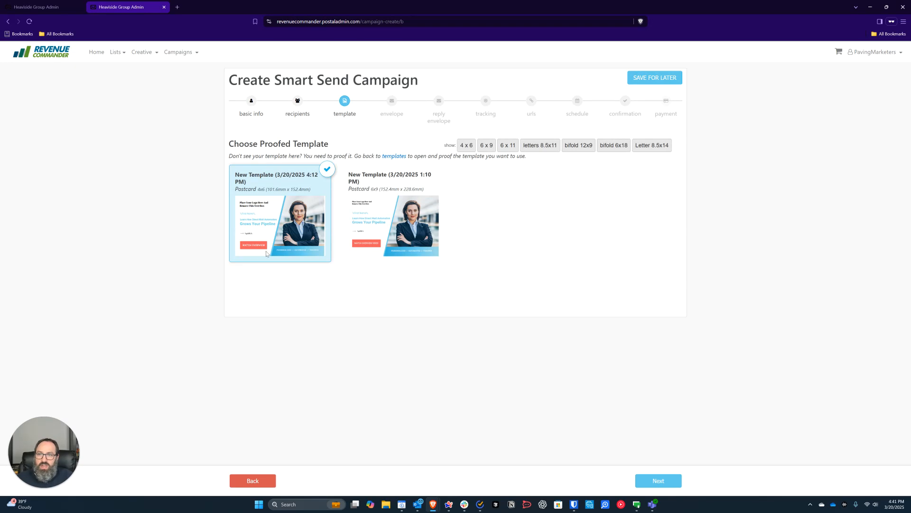
pyautogui.click(387, 210)
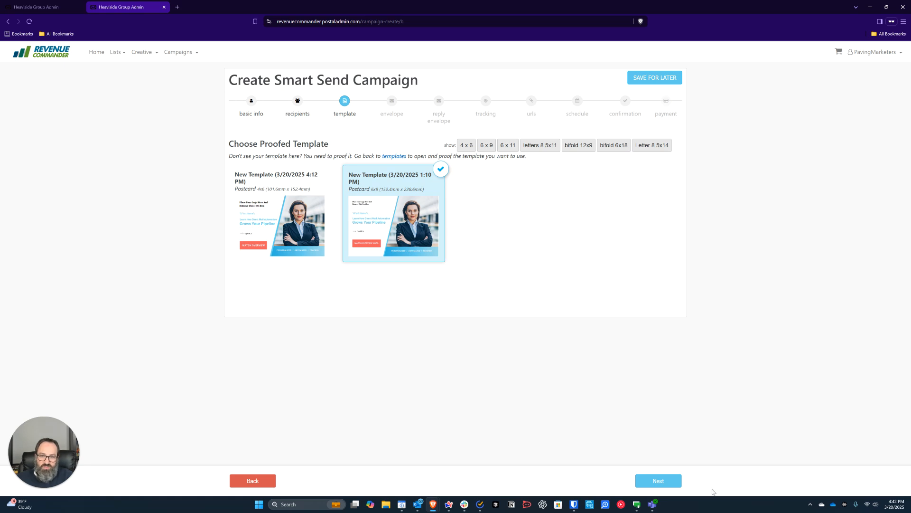
pyautogui.click(660, 483)
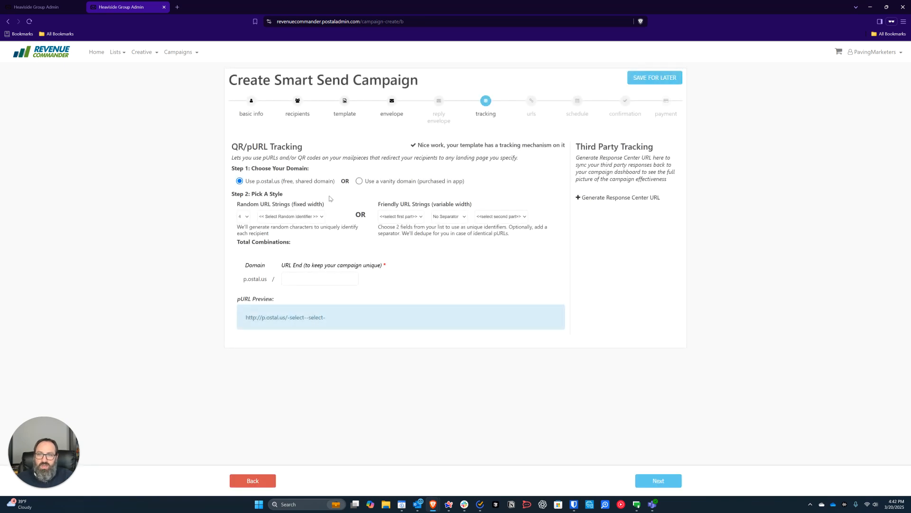
# - Set the tracking links to random strings of 5 characters made of random letters and numbers
pyautogui.click(243, 217)
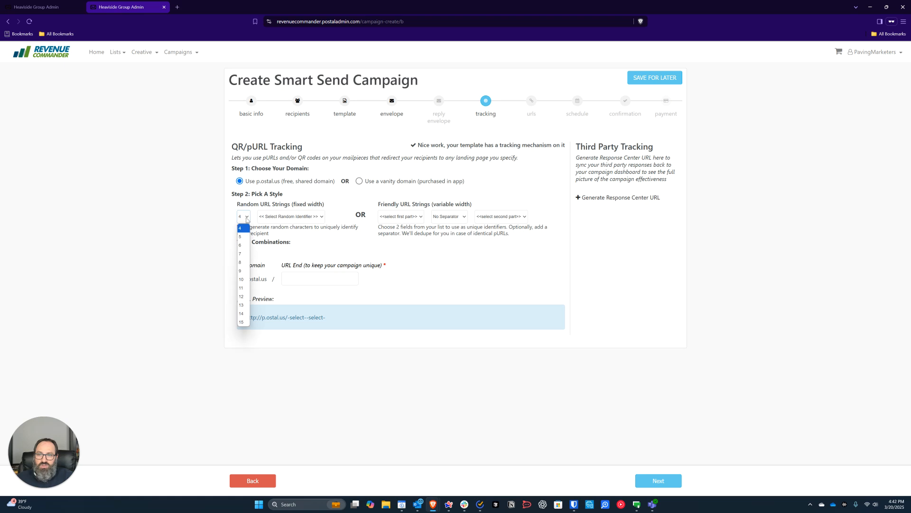
pyautogui.click(246, 263)
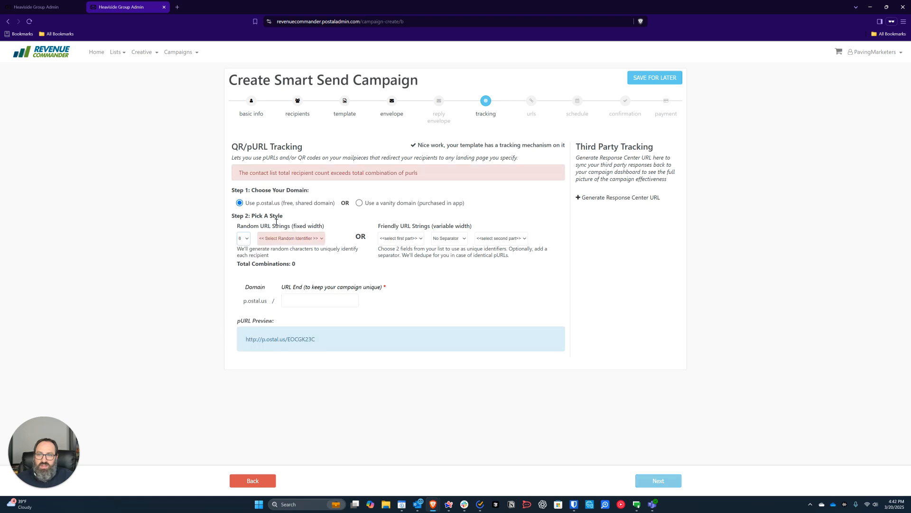
pyautogui.click(242, 238)
pyautogui.click(246, 274)
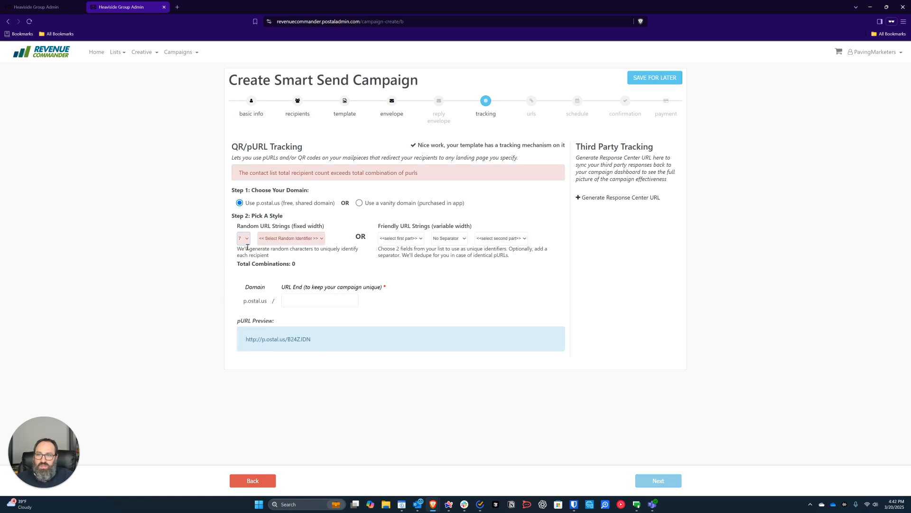
pyautogui.click(242, 239)
pyautogui.click(243, 260)
pyautogui.click(298, 238)
pyautogui.click(299, 257)
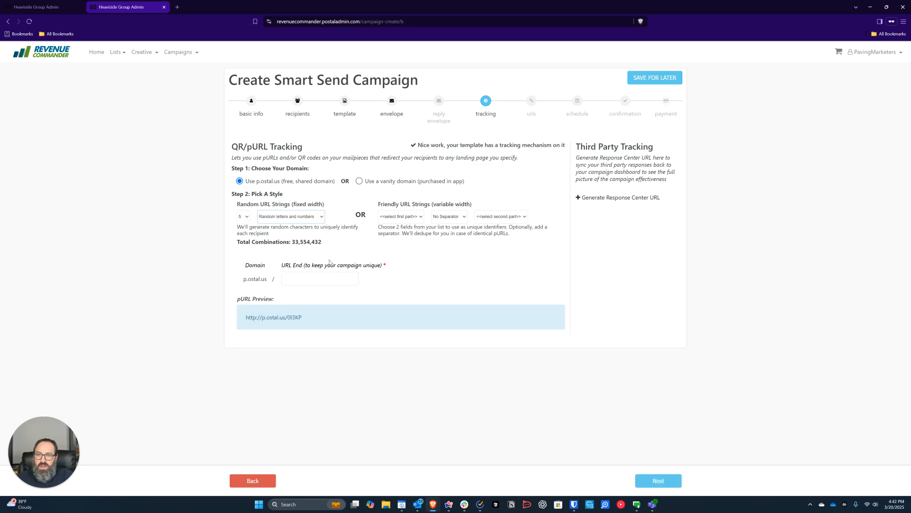
# - Set the tracking link's URL end to PVM123 and proceed to the URLs stage
pyautogui.click(292, 278)
pyautogui.write('PVM123')
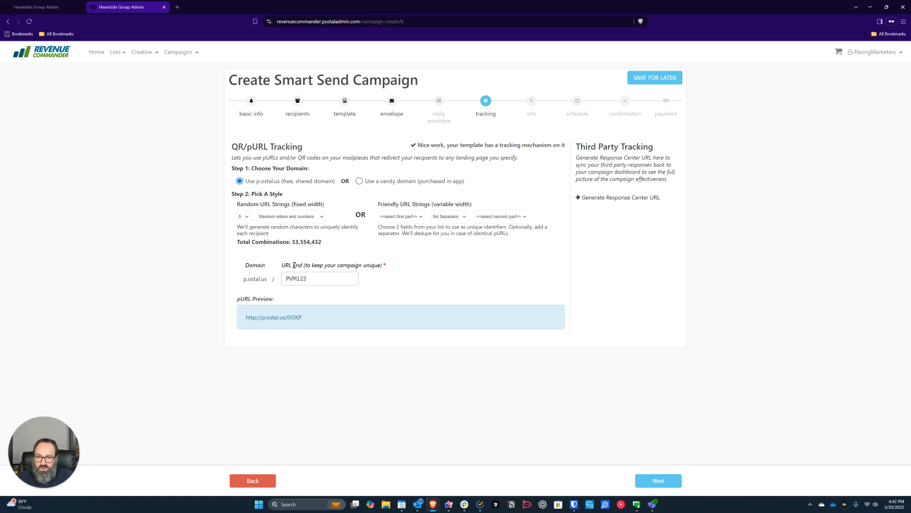
pyautogui.click(436, 284)
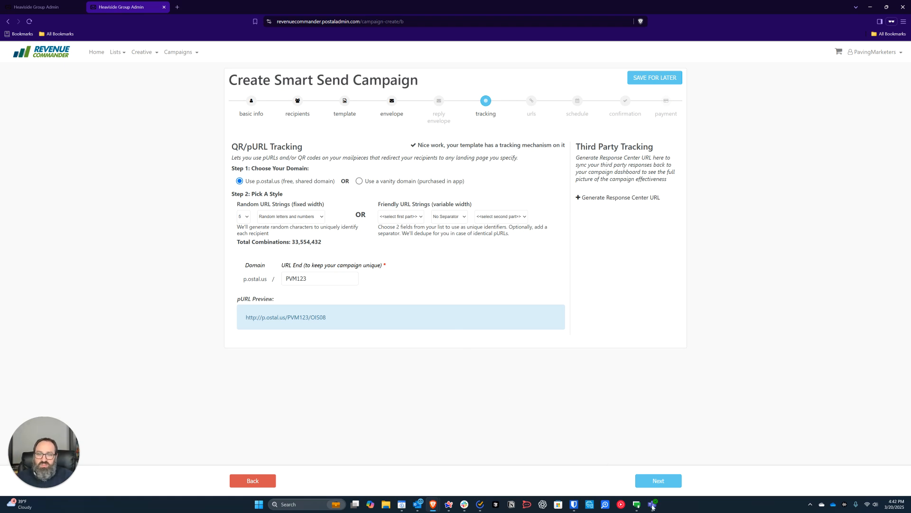
pyautogui.click(663, 487)
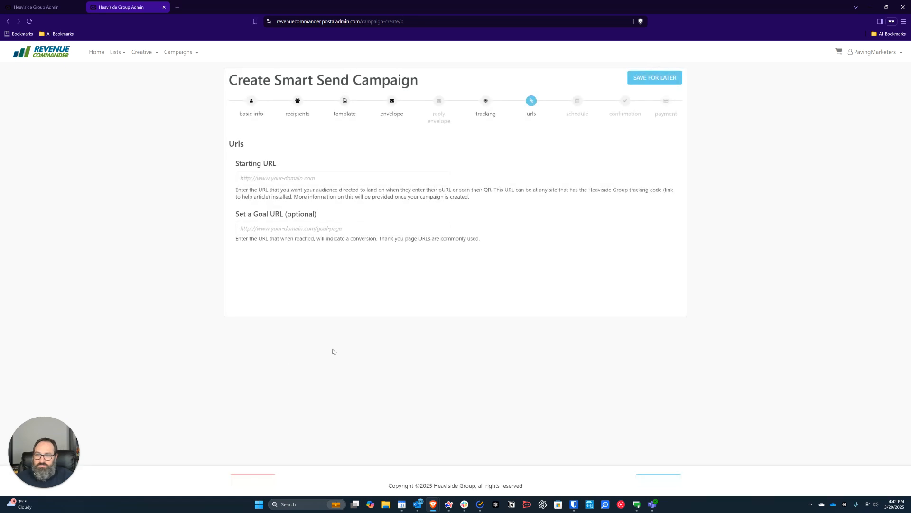
pyautogui.click(259, 179)
pyautogui.write('ht')
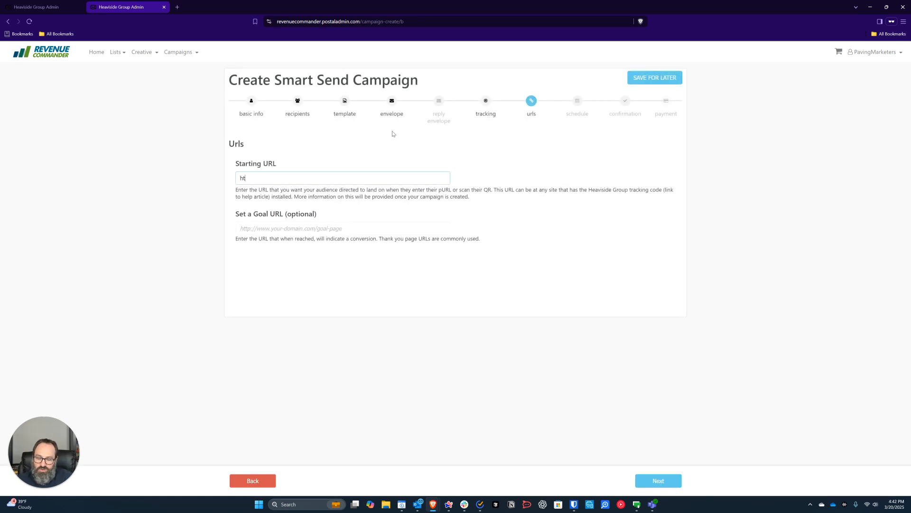
pyautogui.write('tps://pavingmarket')
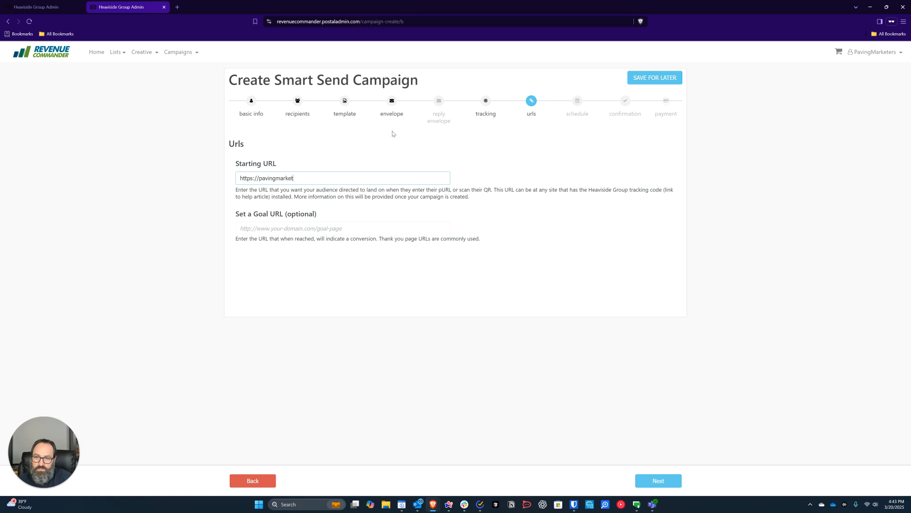
pyautogui.write('ers.com')
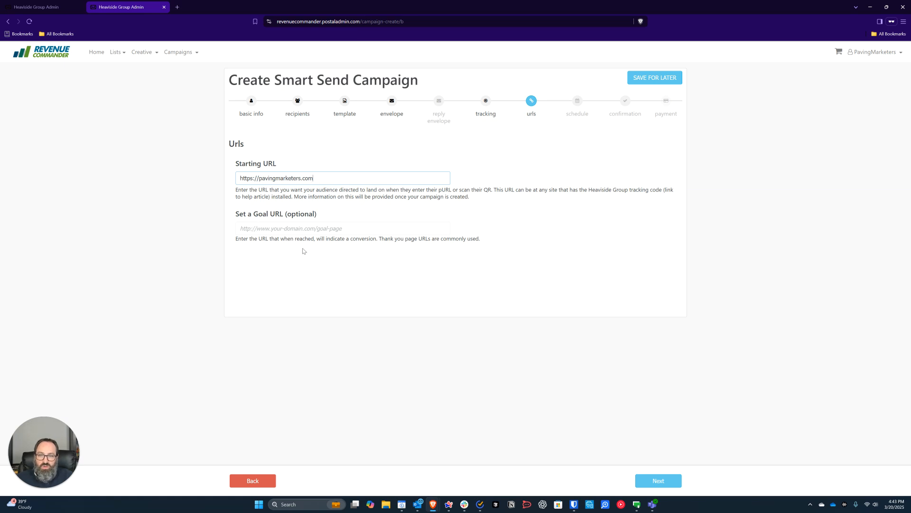
pyautogui.tripleClick(255, 227)
pyautogui.tripleClick(299, 175)
pyautogui.hotkey('ctrl', 'c')
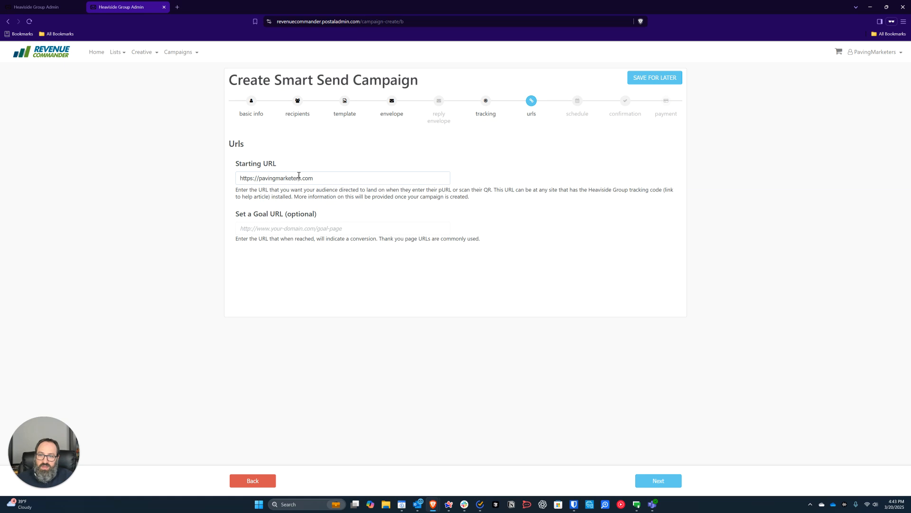
pyautogui.click(273, 226)
pyautogui.hotkey('ctrl', 'v')
pyautogui.write('/session')
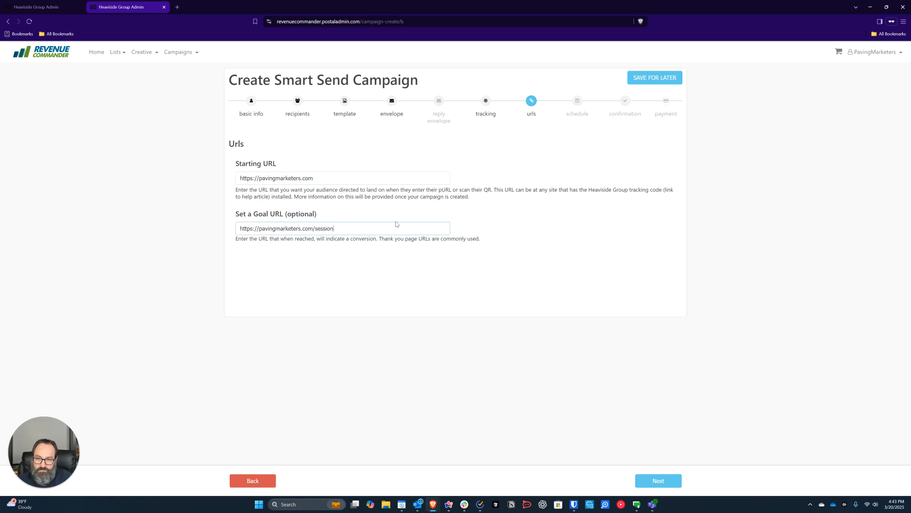
pyautogui.write('-schedule11')
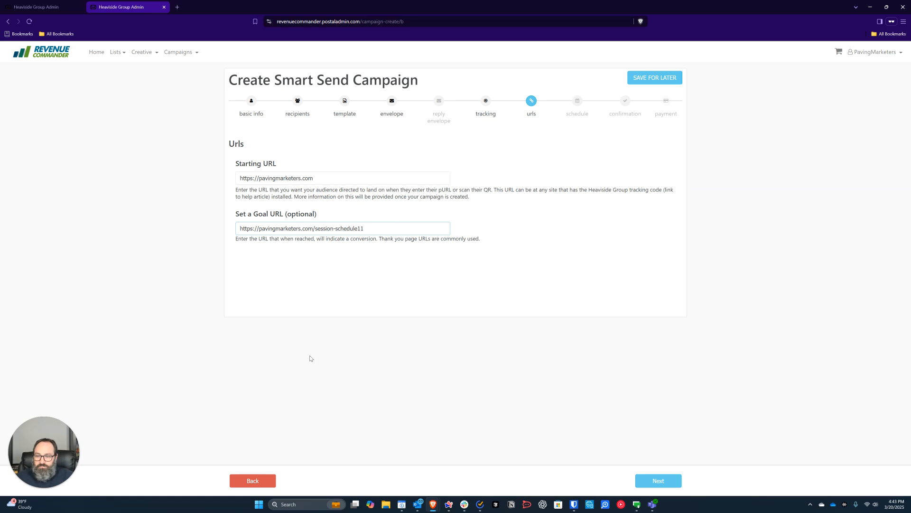
pyautogui.click(316, 274)
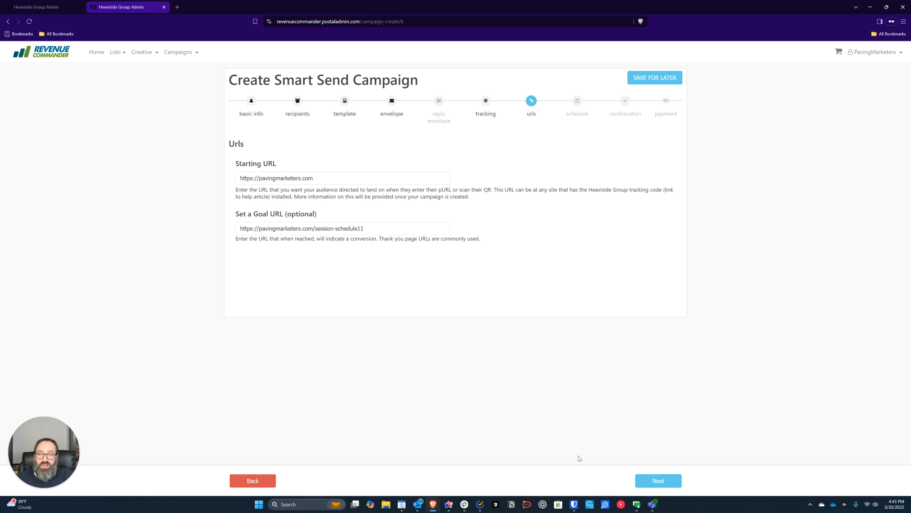
pyautogui.click(660, 482)
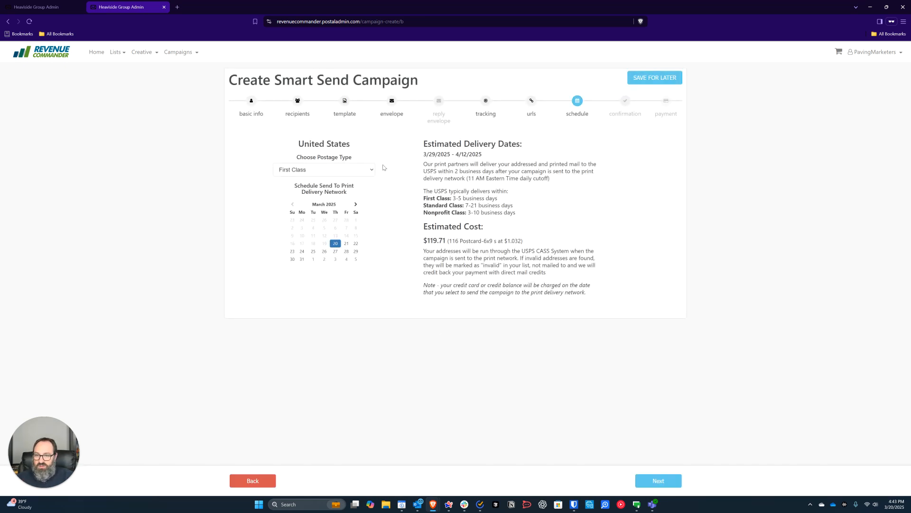
# - Compare the estimated cost of First Class and Standard postage, and set the postage type to Standard
pyautogui.click(366, 171)
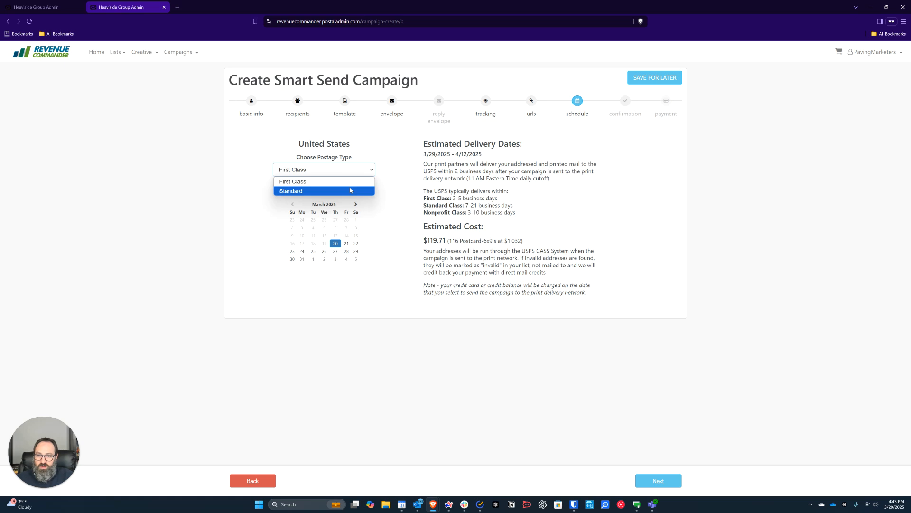
pyautogui.click(350, 190)
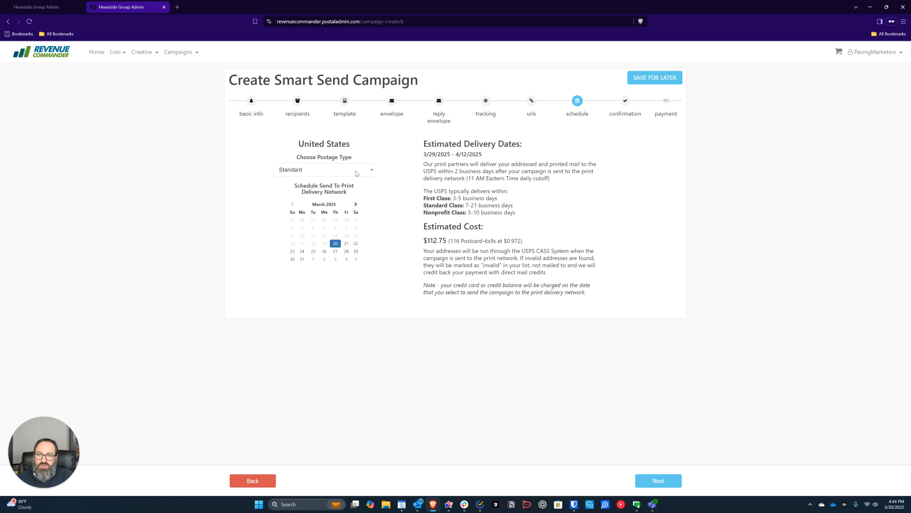
pyautogui.click(329, 172)
pyautogui.click(325, 186)
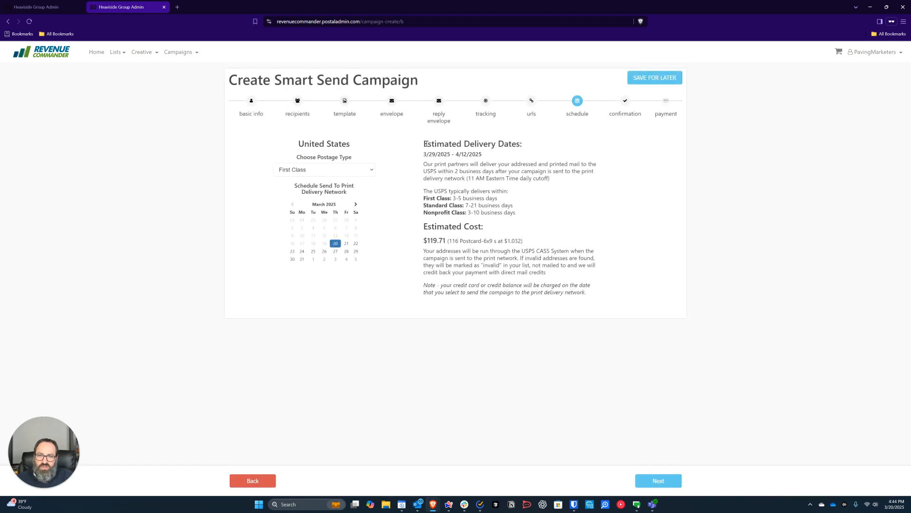
pyautogui.click(351, 171)
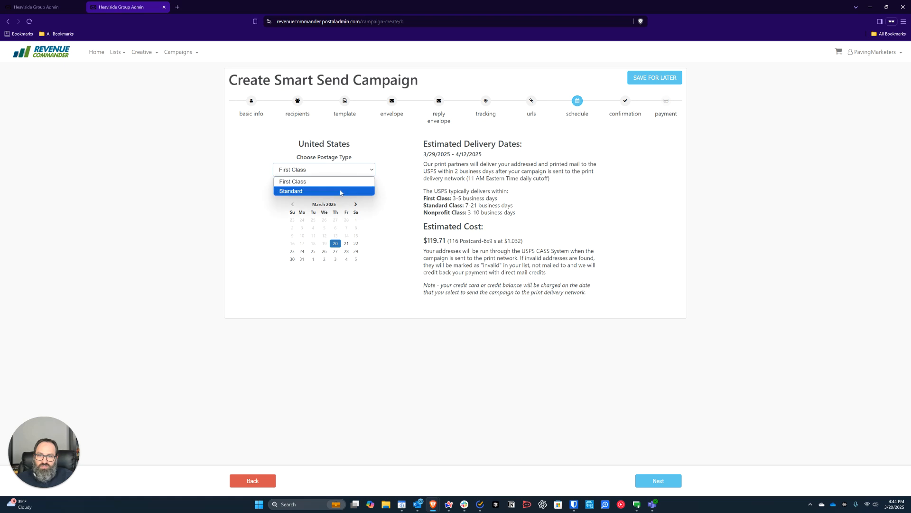
pyautogui.click(340, 191)
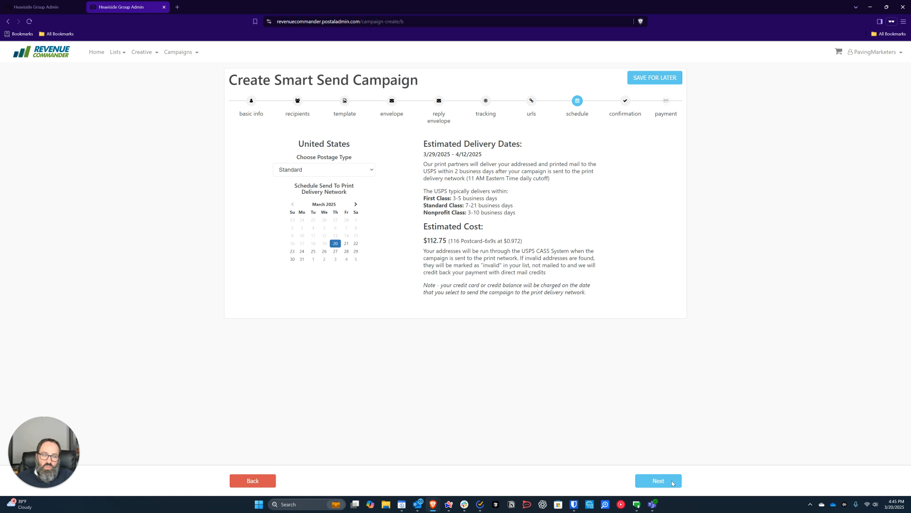
# - Return to the home dashboard and review its activity reports on mail sent, delivered, returned, responses, conversions and media
pyautogui.click(89, 53)
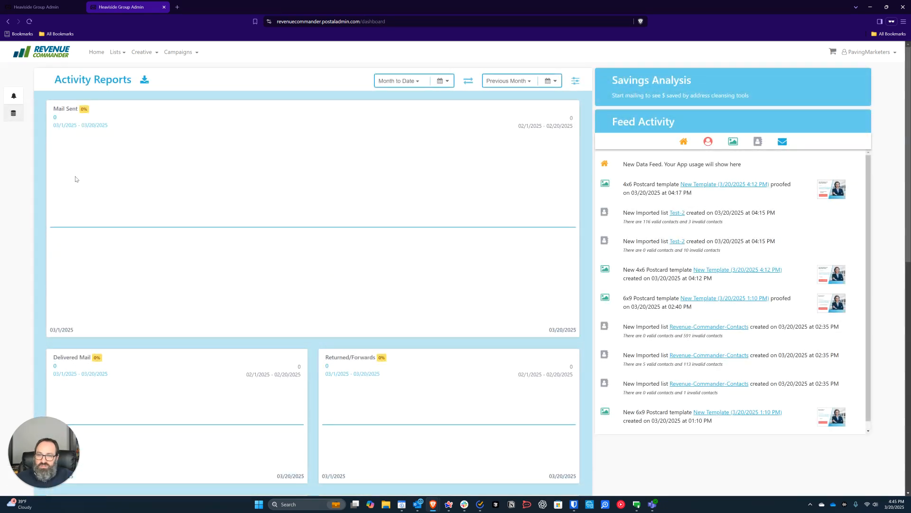
pyautogui.scroll(-1, 293, 163)
pyautogui.scroll(1, 294, 162)
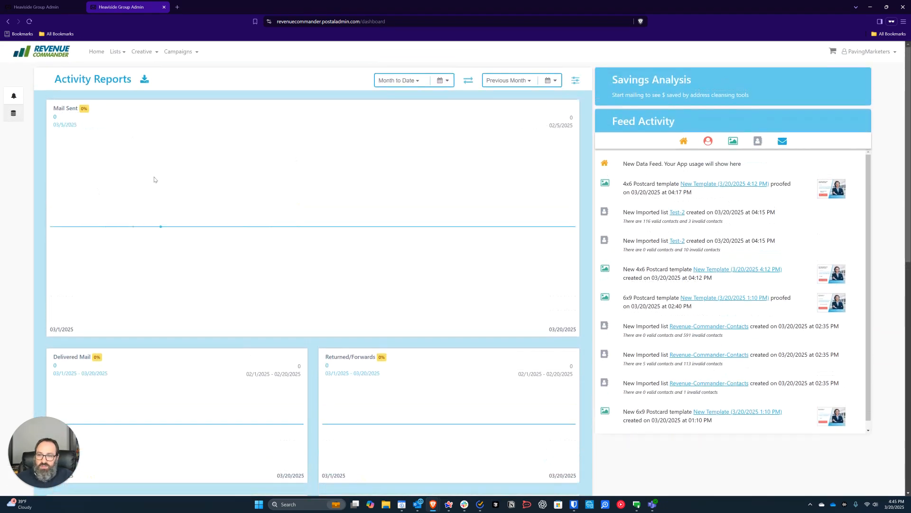
pyautogui.scroll(-3, 166, 178)
pyautogui.scroll(-3, 439, 265)
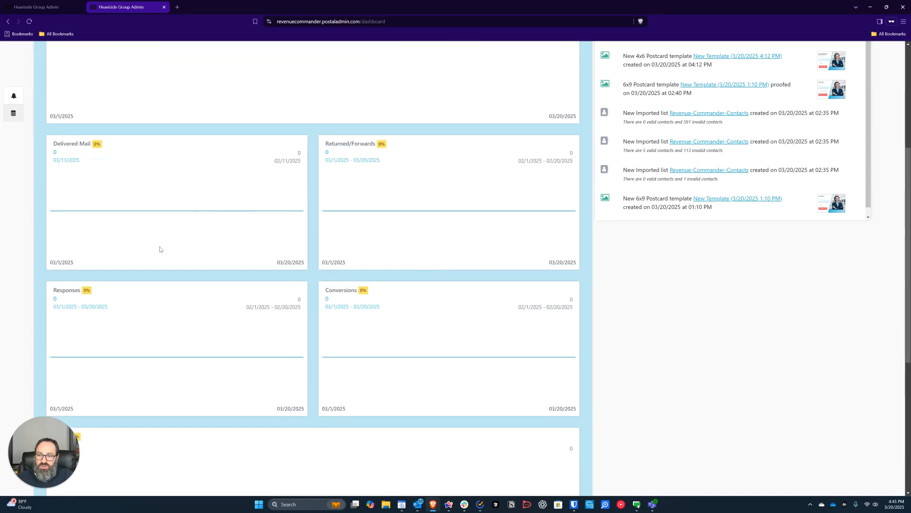
pyautogui.scroll(-2, 224, 349)
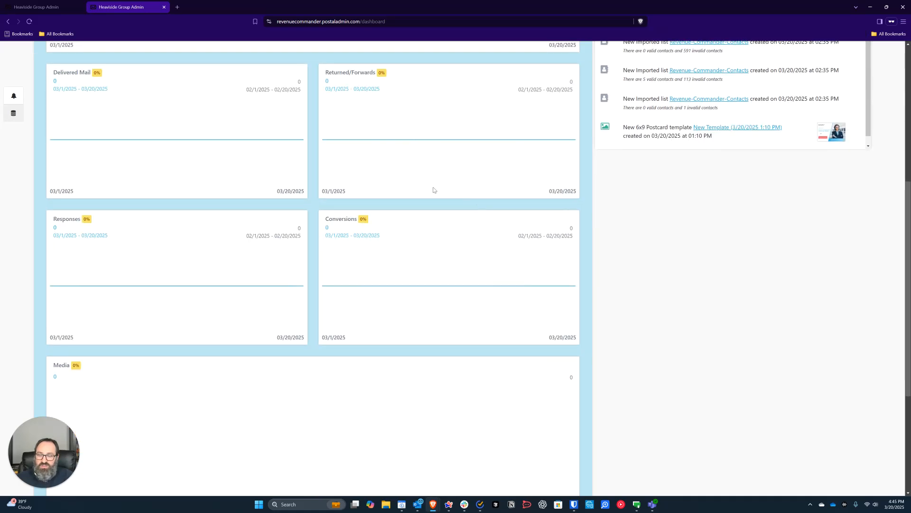
pyautogui.scroll(-3, 383, 179)
pyautogui.scroll(10, 415, 281)
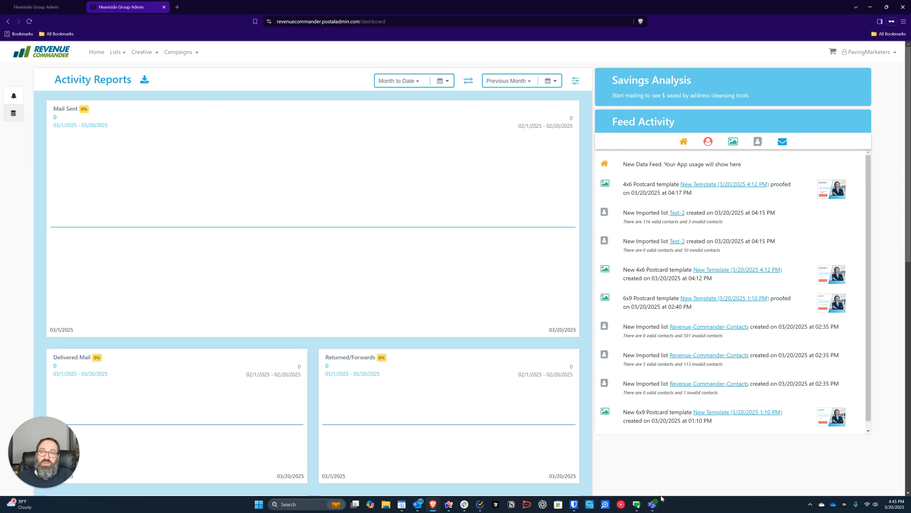
pyautogui.moveTo(653, 503)
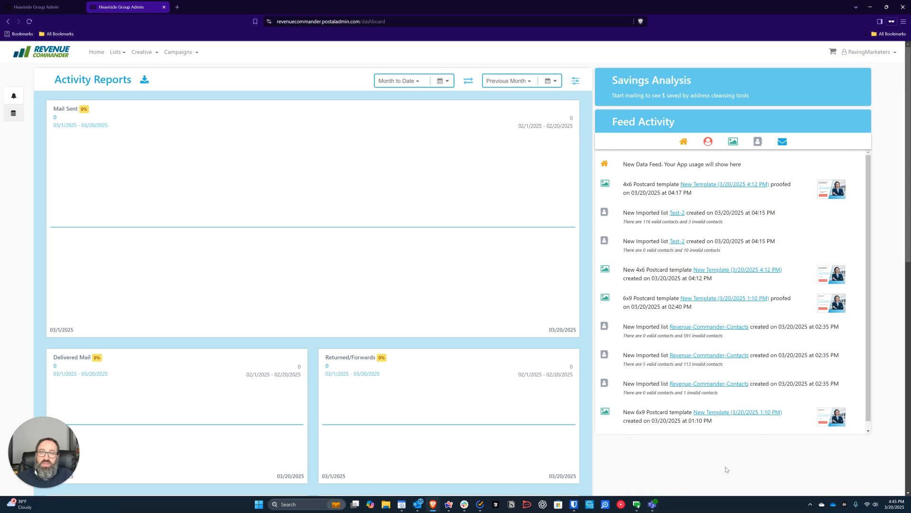